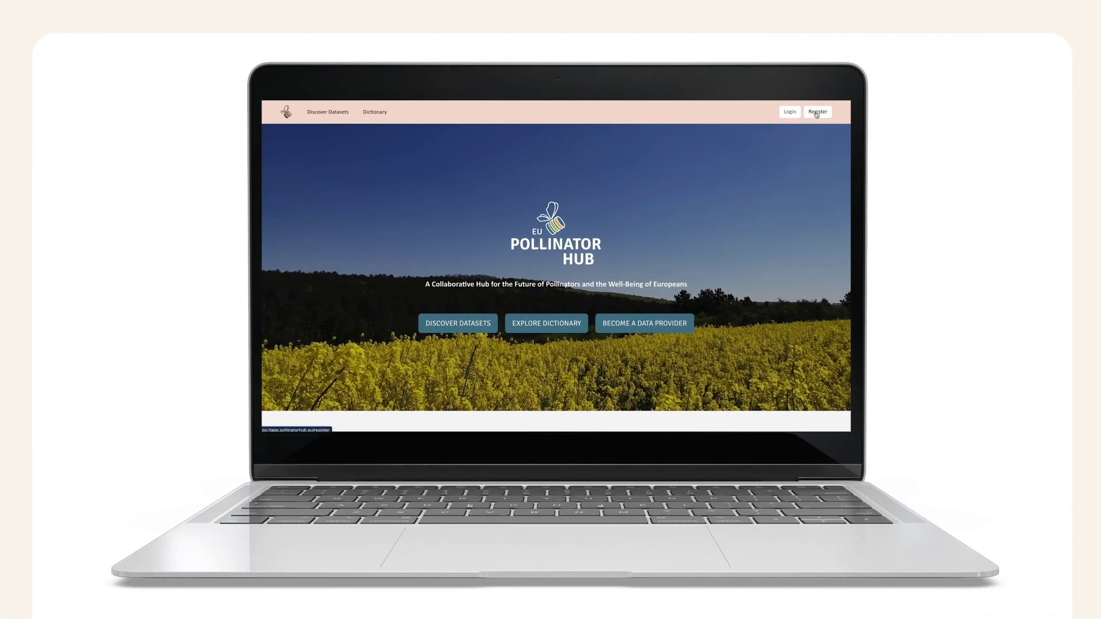
# Step: Register a new account by entering an e-mail, a password and the password confirmation
pyautogui.click(817, 112)
pyautogui.click(627, 315)
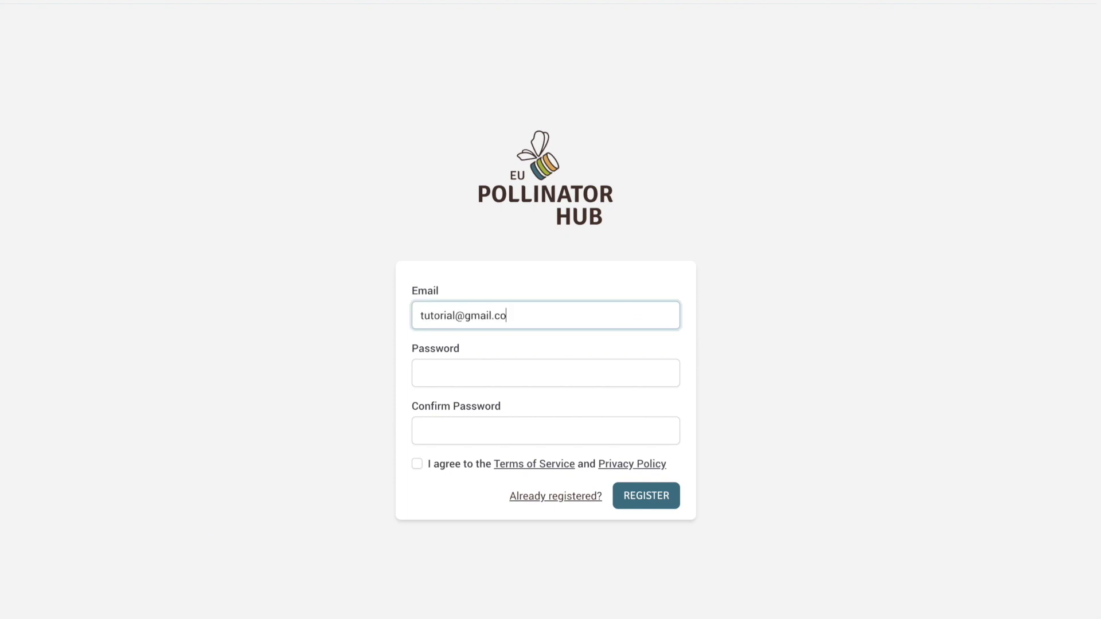
pyautogui.click(545, 373)
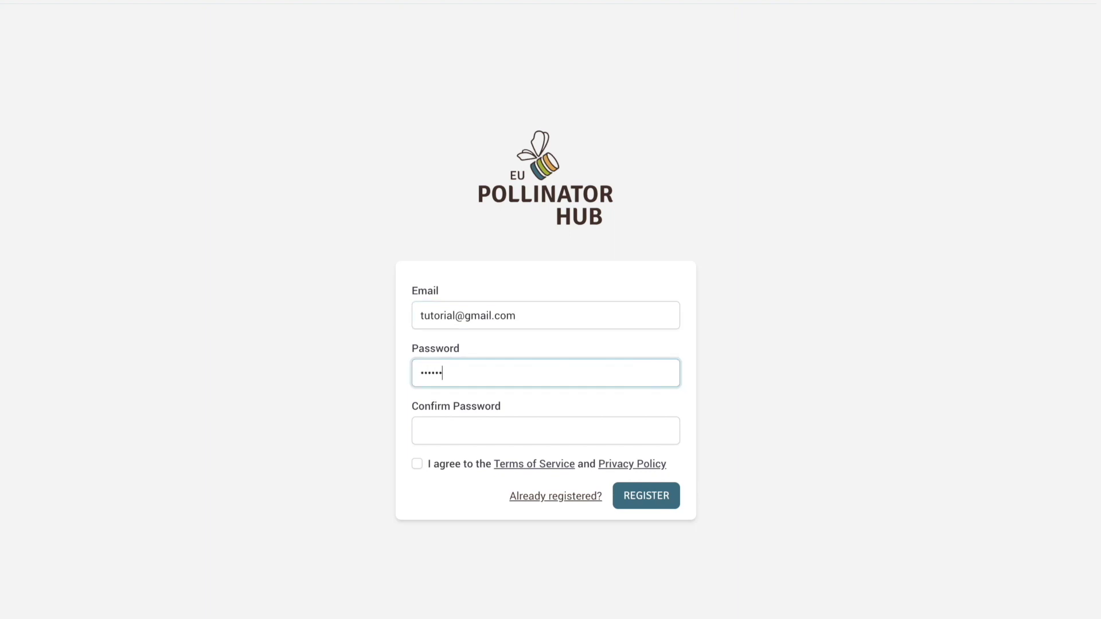
pyautogui.click(545, 430)
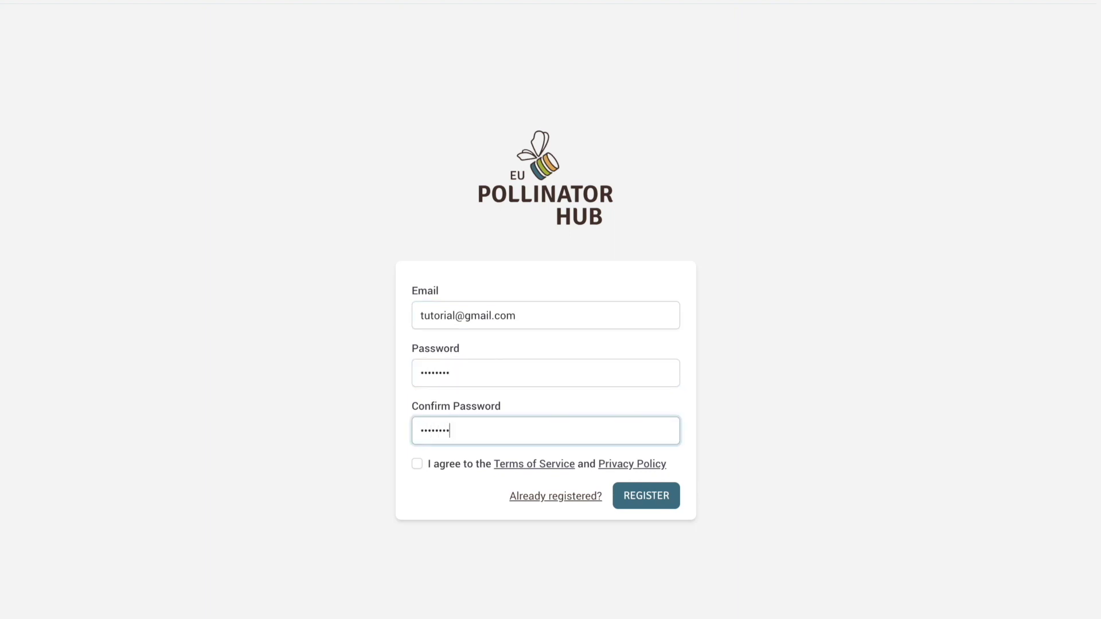
pyautogui.click(665, 498)
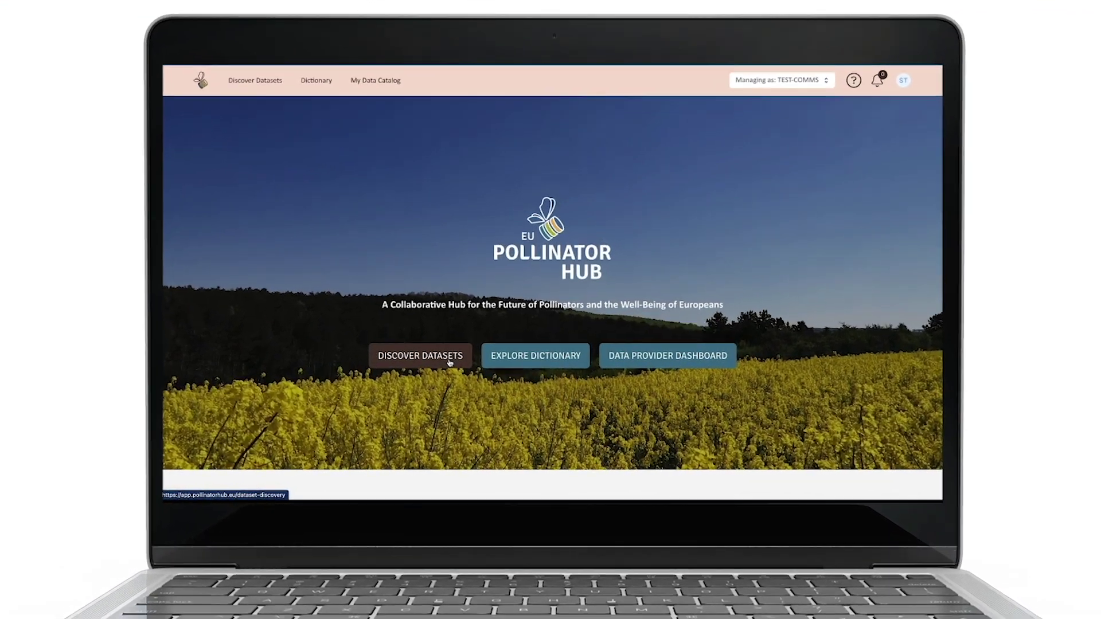
# Step: Open the catalogue of available datasets and scroll through the list
pyautogui.click(462, 346)
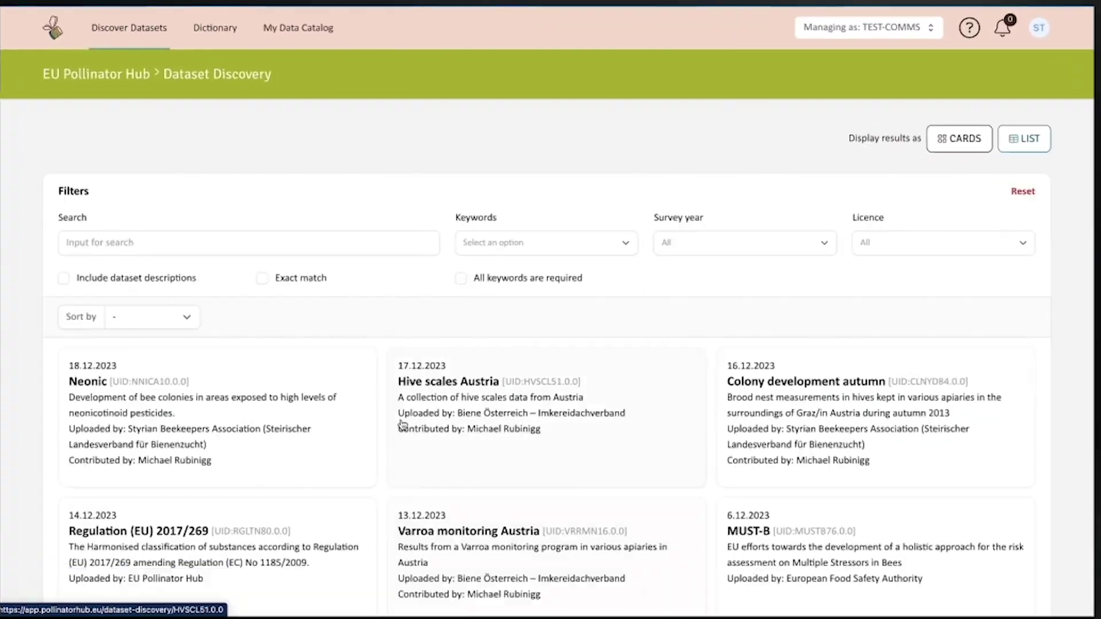
pyautogui.scroll(-3, 378, 433)
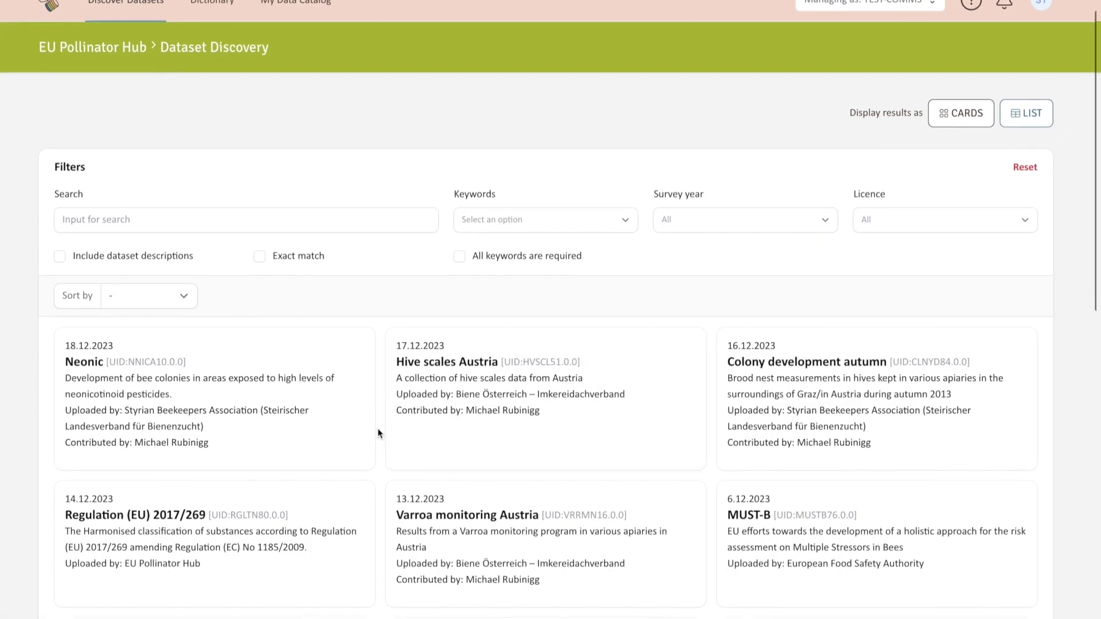
pyautogui.scroll(3, 379, 433)
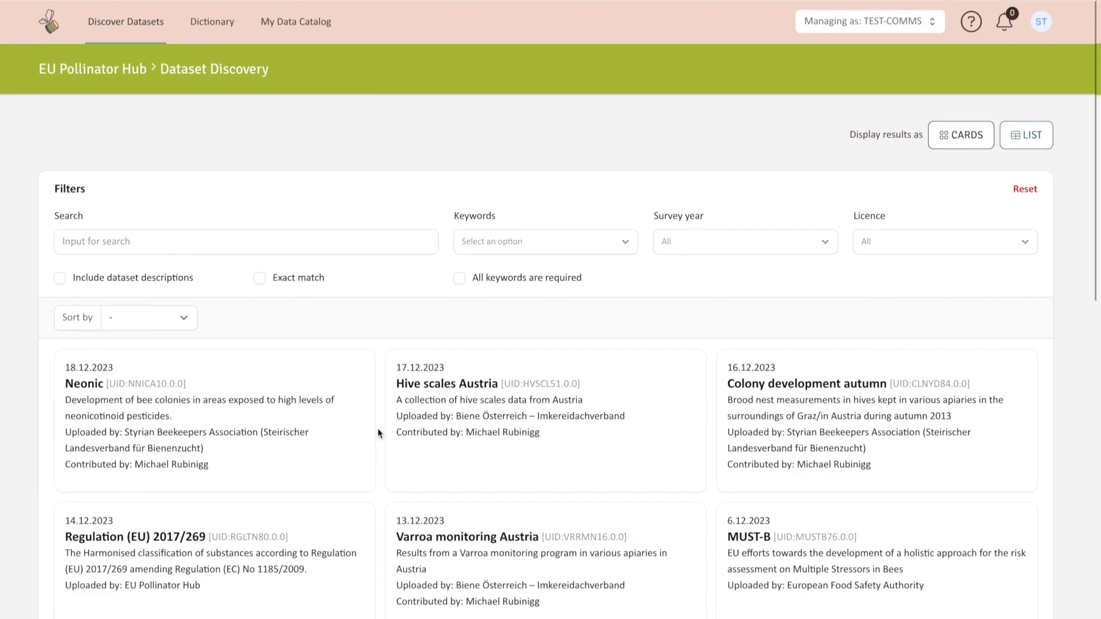
pyautogui.scroll(-1, 370, 324)
# Step: Search the datasets for 'vetcas' and open the Vetcases dataset
pyautogui.click(369, 224)
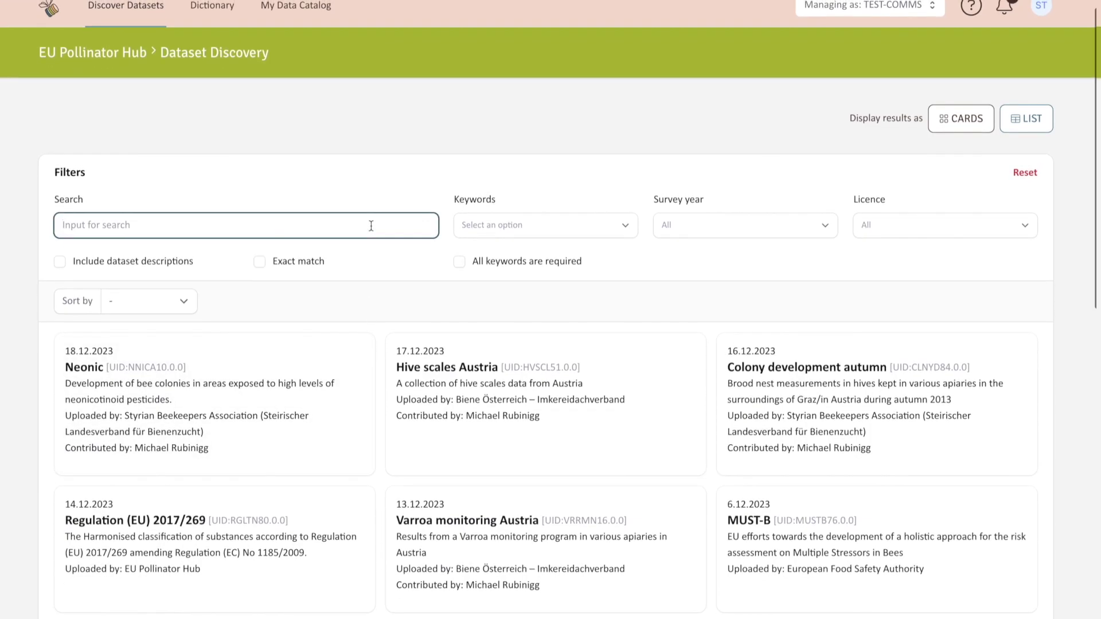
pyautogui.write('vetcases')
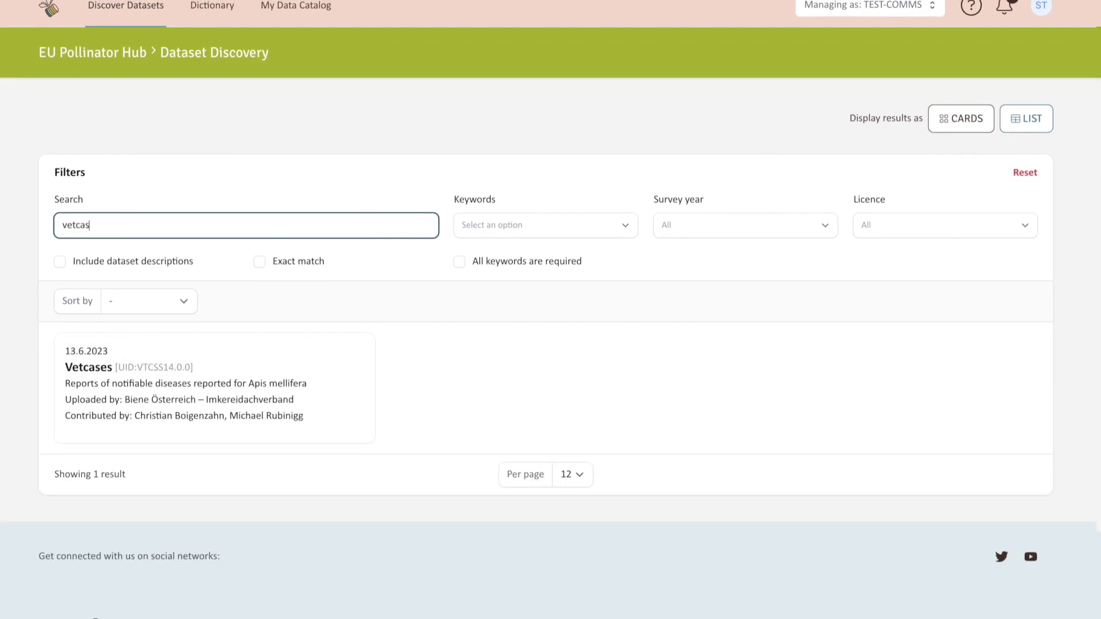
pyautogui.click(96, 373)
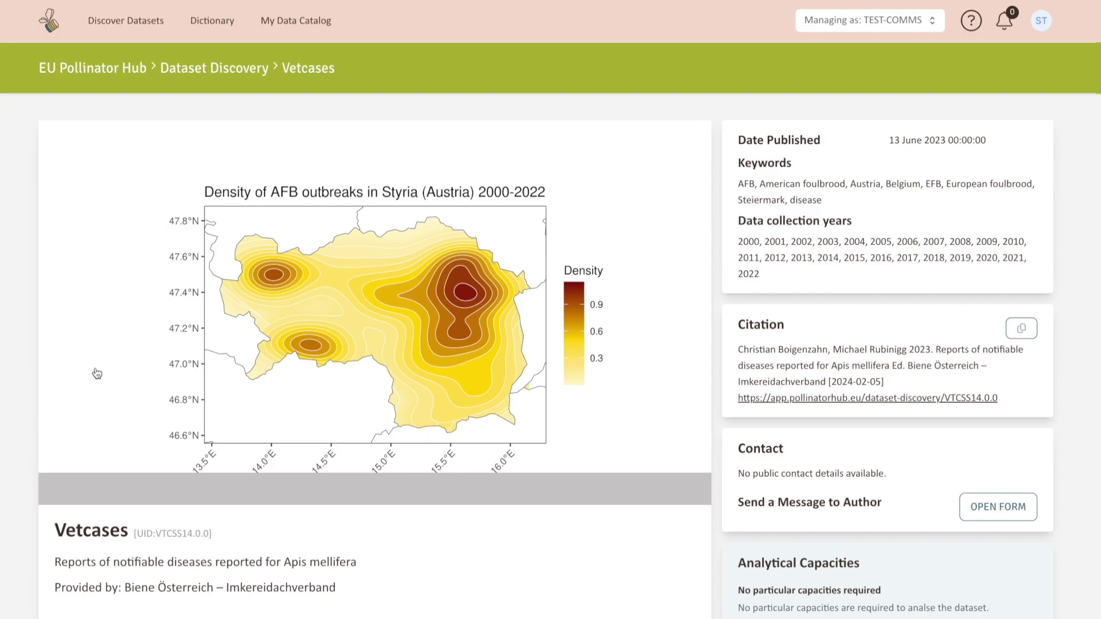
# Step: Scroll down the Vetcases page to the Download section listing the Kvg, Vetcaseat and Vetcasebe tables
pyautogui.scroll(-1, 97, 374)
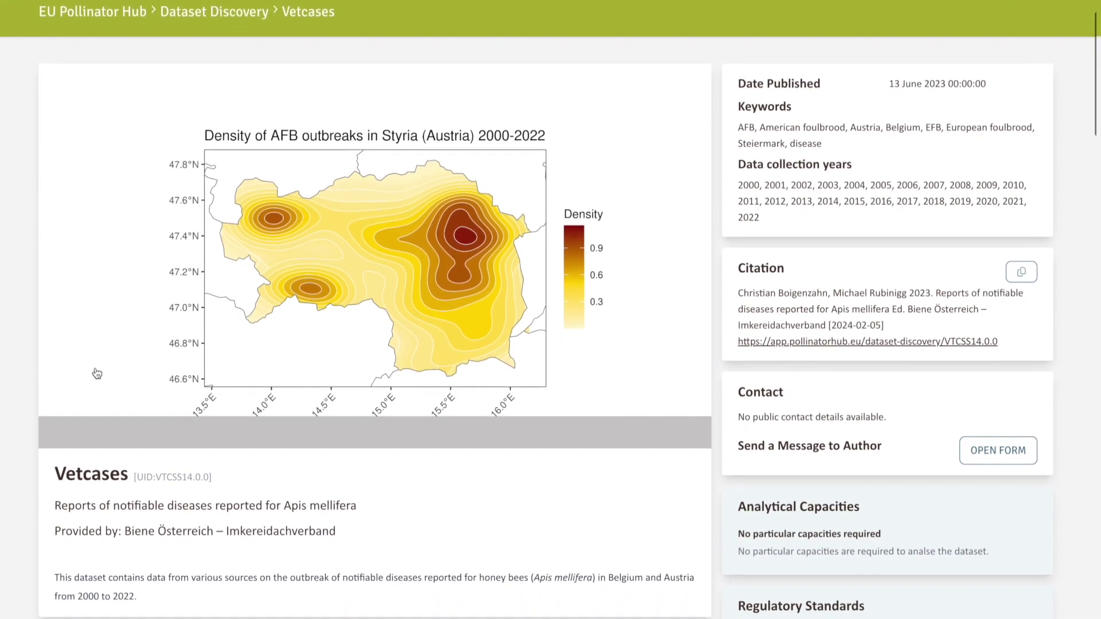
pyautogui.scroll(-1, 97, 373)
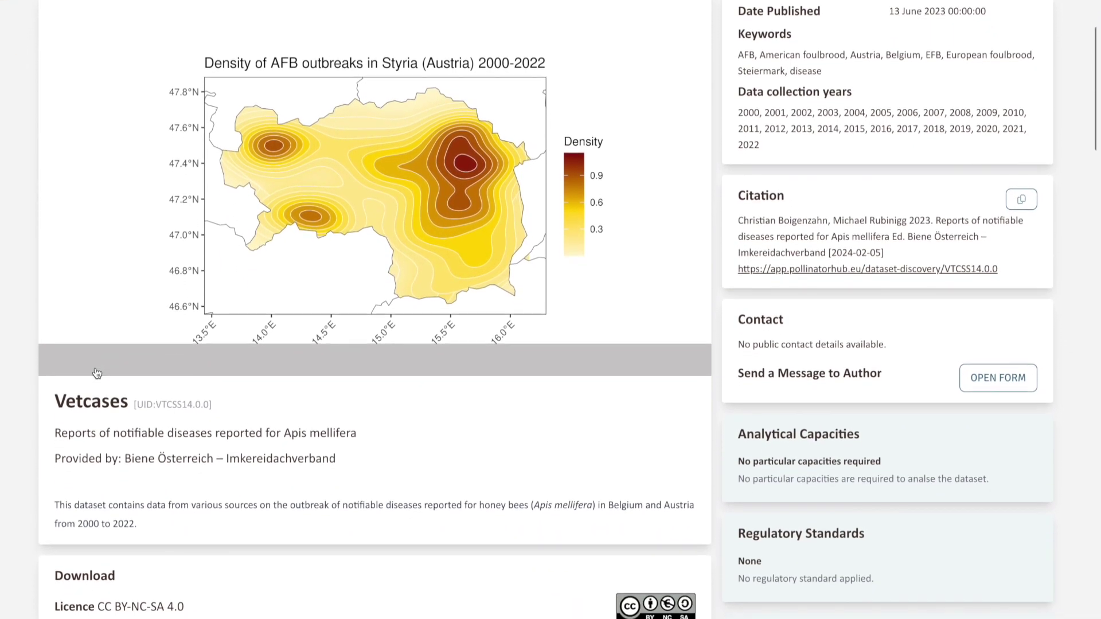
pyautogui.scroll(-1, 97, 374)
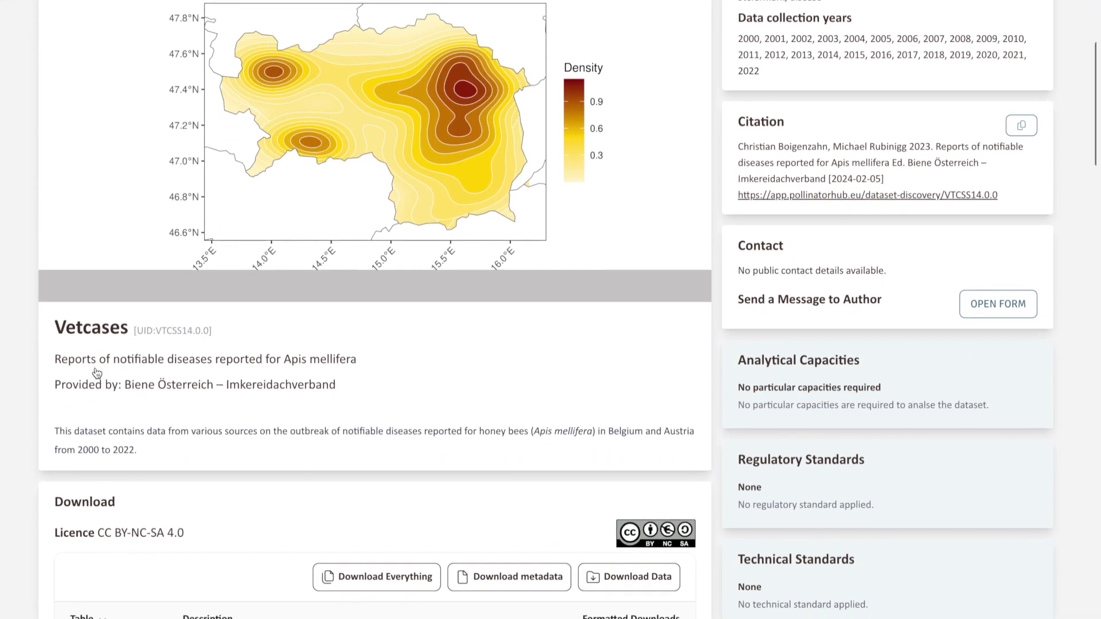
pyautogui.scroll(-1, 96, 373)
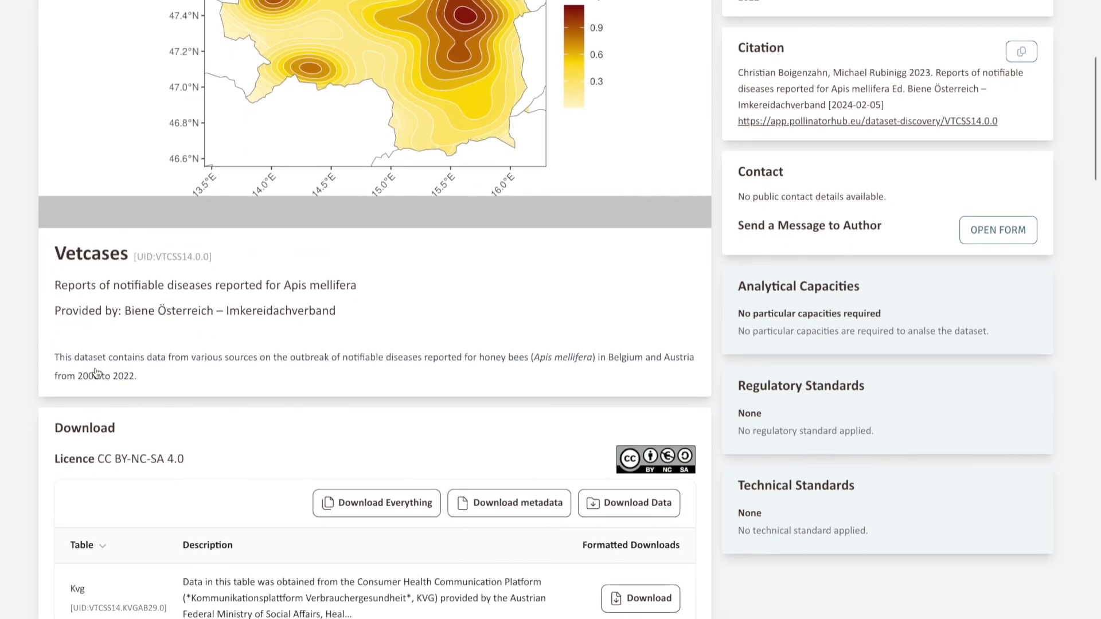
pyautogui.scroll(-2, 97, 373)
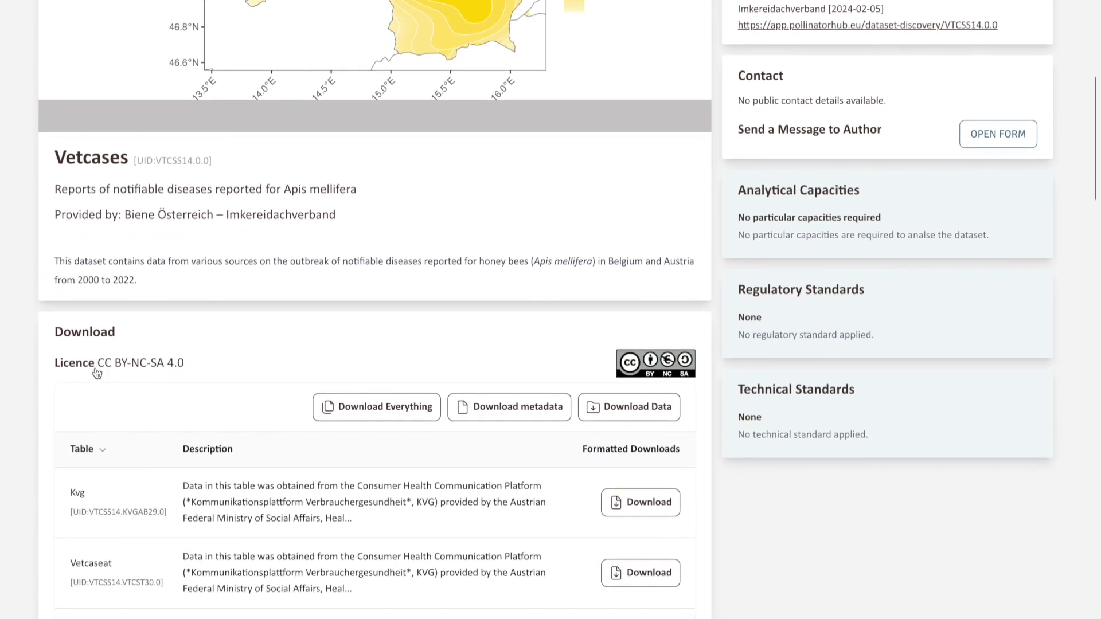
pyautogui.scroll(-1, 96, 373)
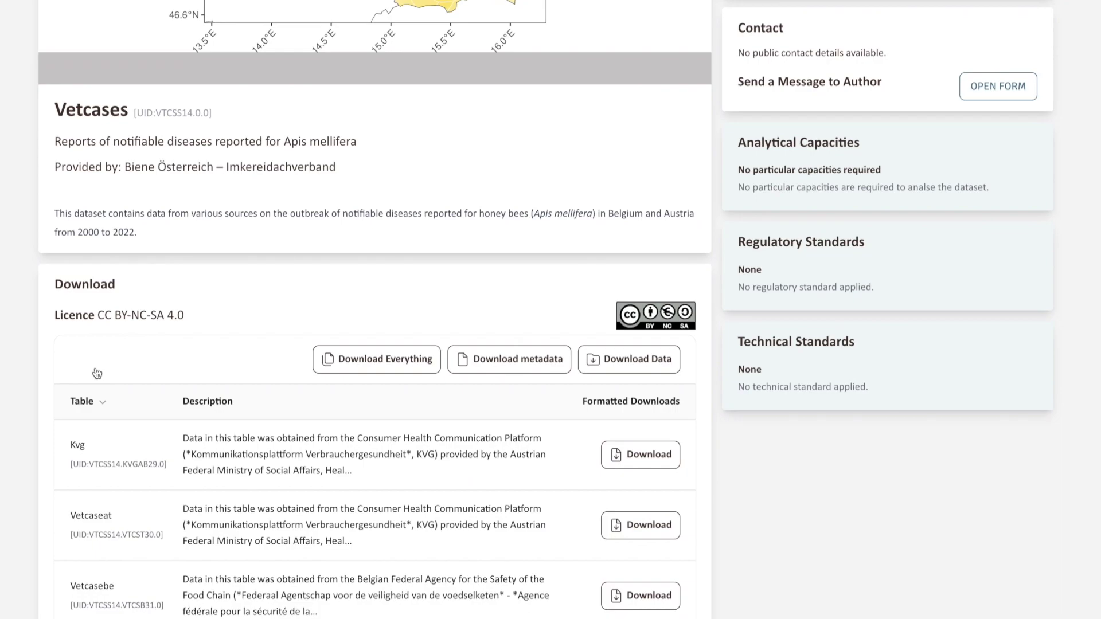
# Step: Show the Vetcases CC BY-NC-SA 4.0 licence terms and read through them
pyautogui.click(640, 328)
pyautogui.scroll(-3, 640, 328)
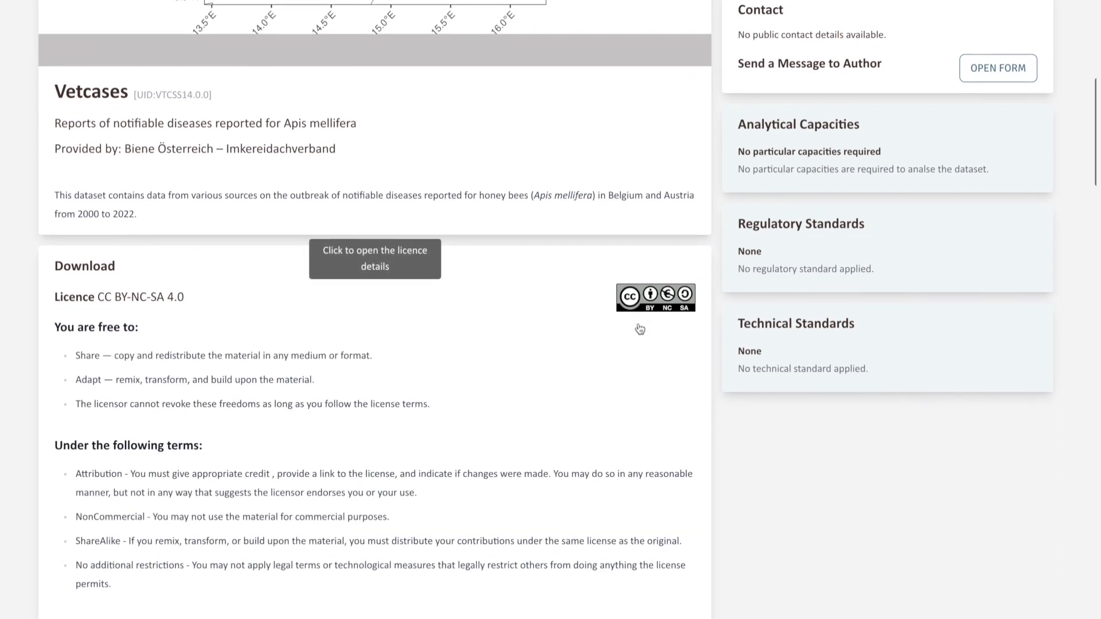
pyautogui.scroll(-3, 640, 328)
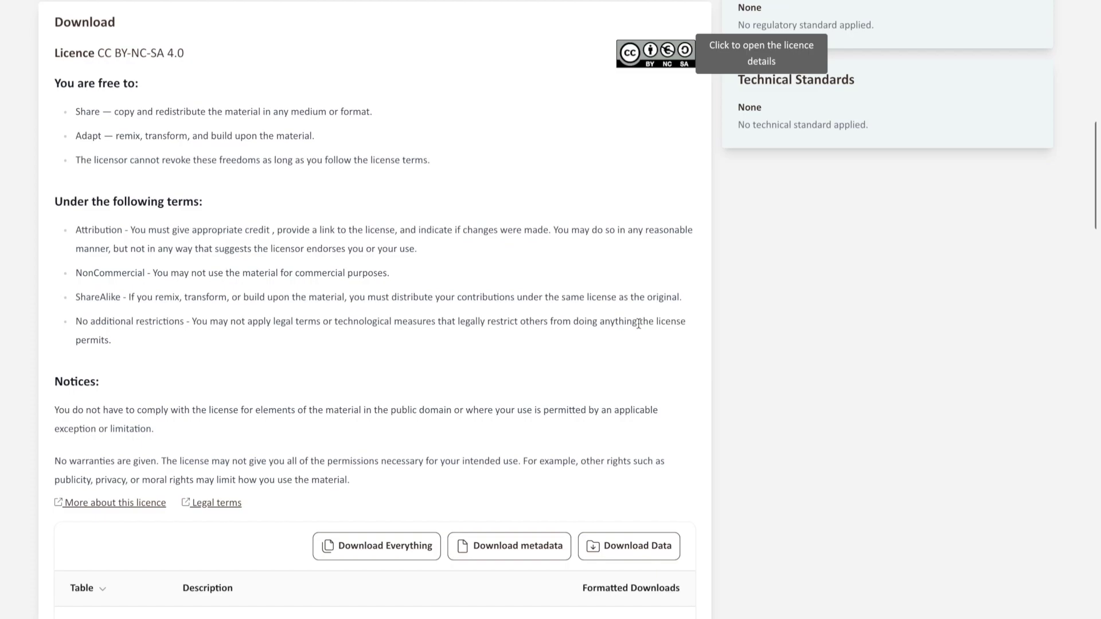
# Step: Download the Vetcases data in Raw Format
pyautogui.scroll(-3, 639, 324)
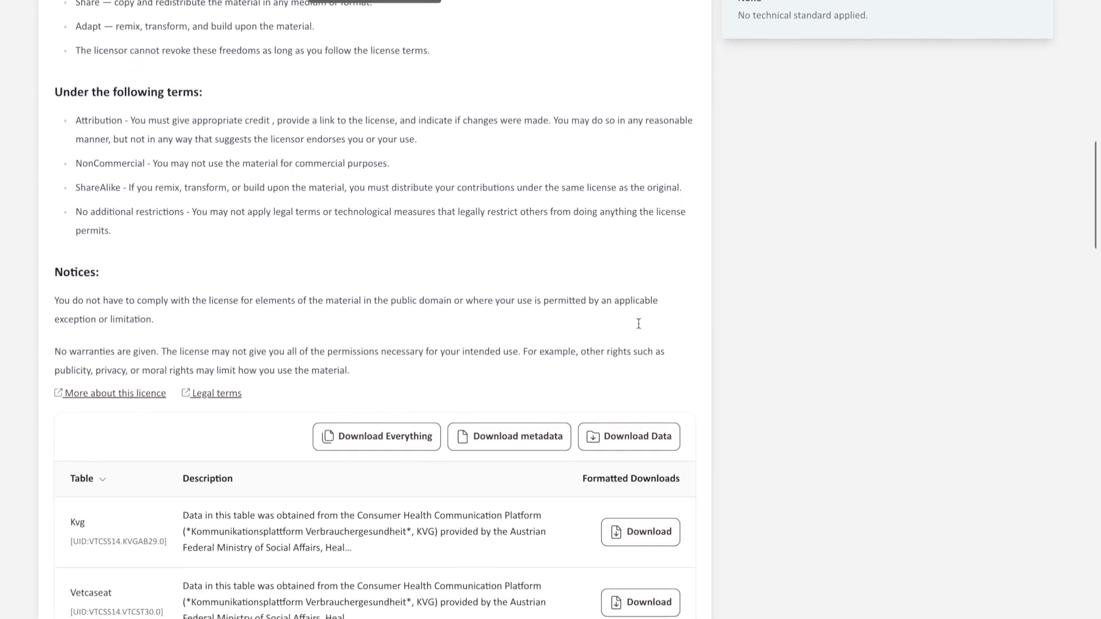
pyautogui.scroll(-2, 638, 324)
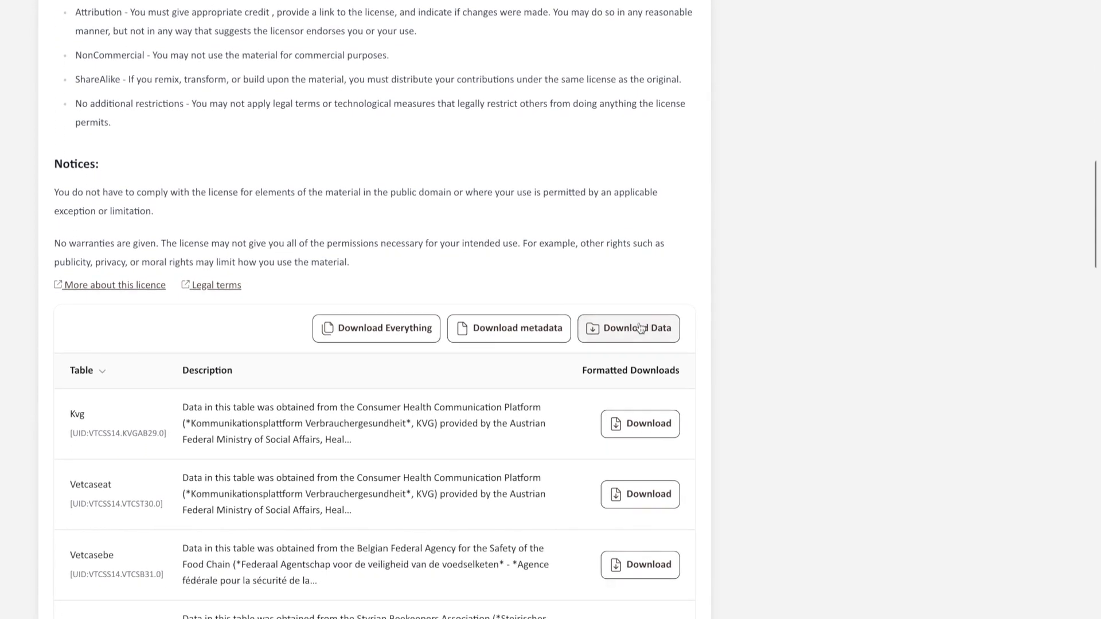
pyautogui.click(615, 345)
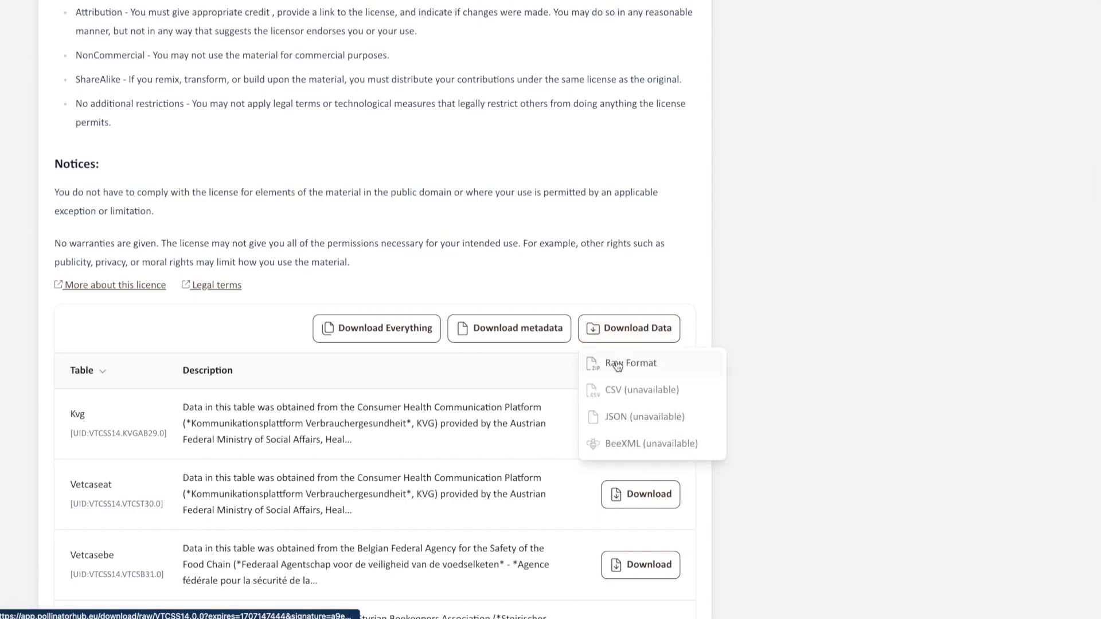
pyautogui.click(618, 364)
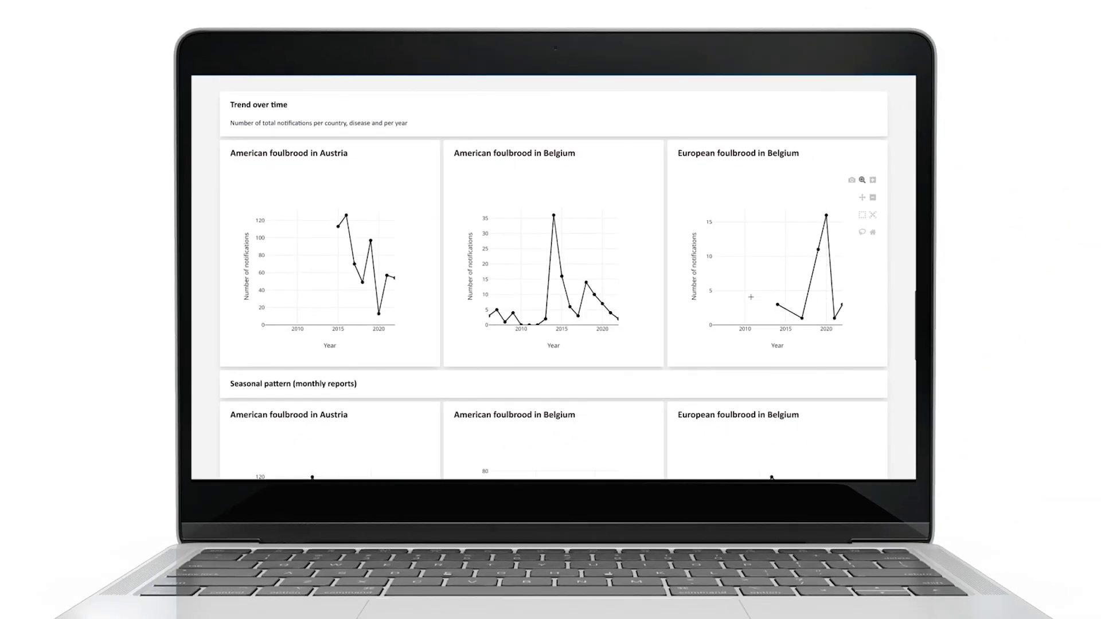
# Step: Scroll through the foulbrood notification charts and the Styria outbreak maps
pyautogui.scroll(-2, 751, 297)
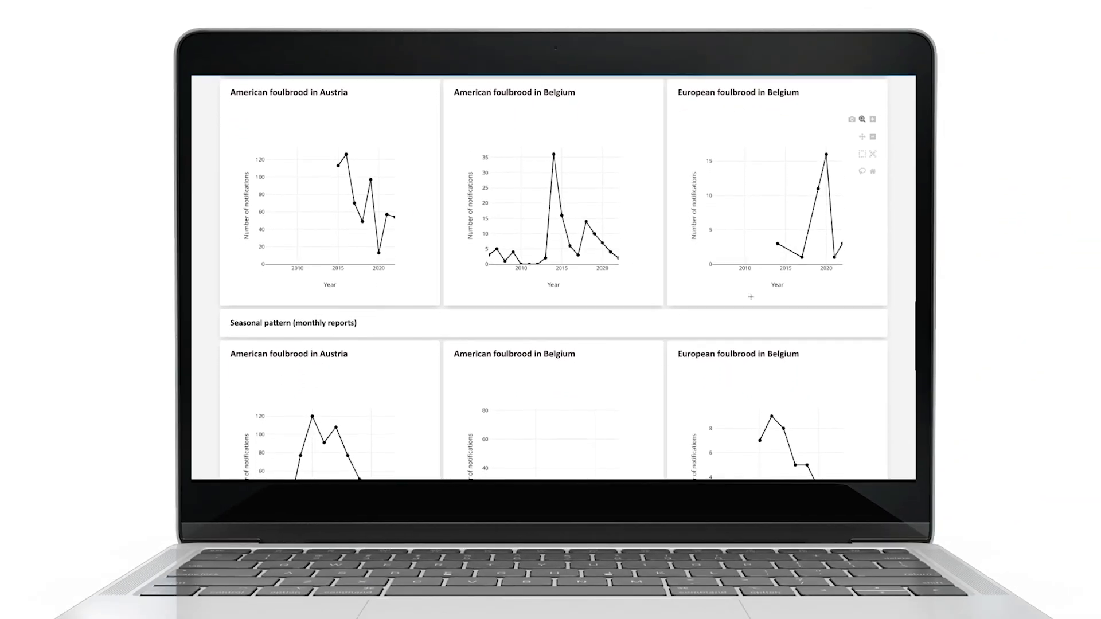
pyautogui.scroll(-3, 752, 300)
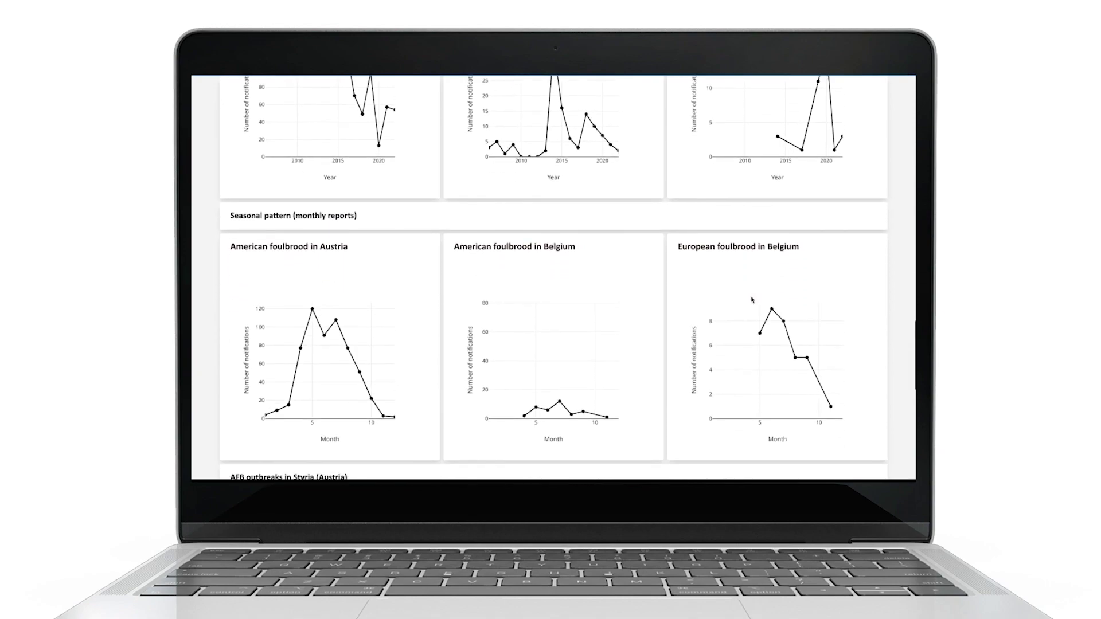
pyautogui.scroll(-3, 752, 298)
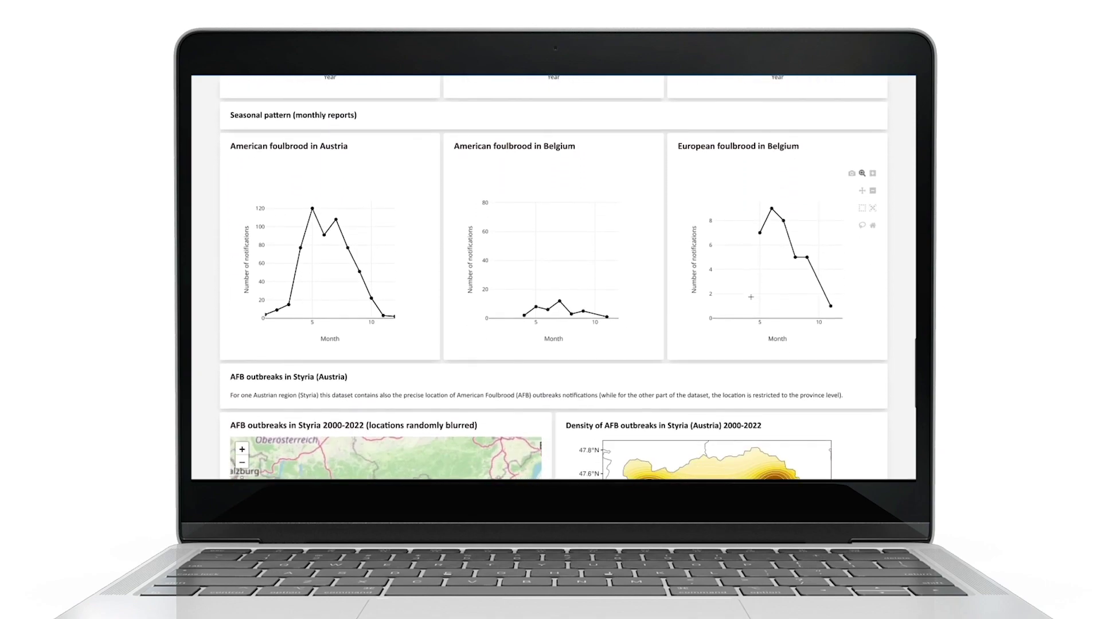
pyautogui.scroll(-3, 752, 300)
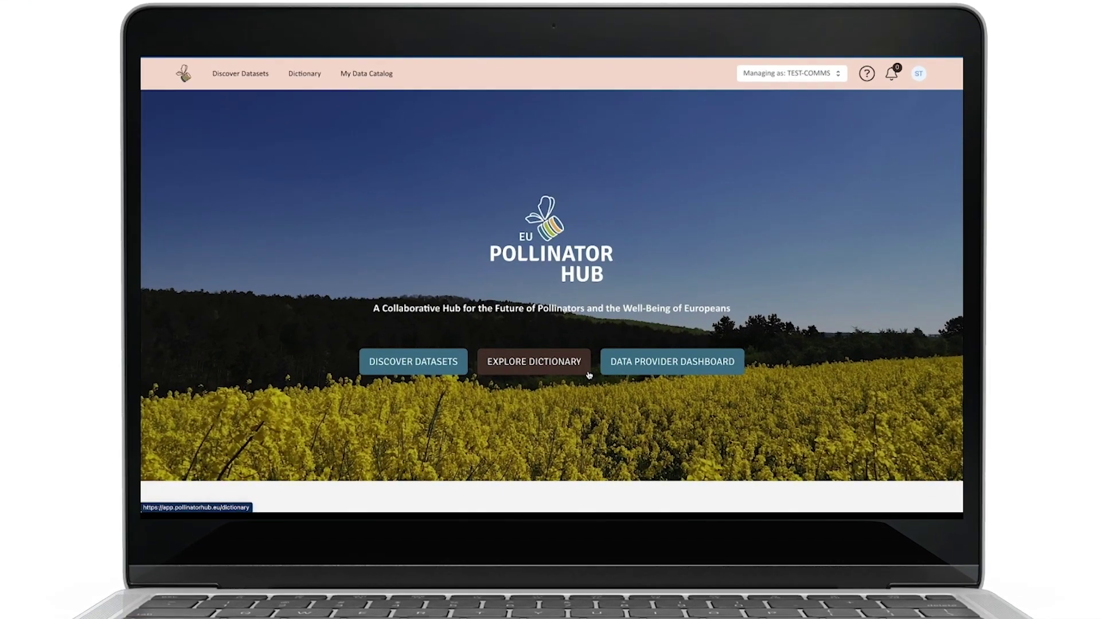
# Step: Open the dictionary from the home page and scroll over its class and translation counts
pyautogui.click(583, 348)
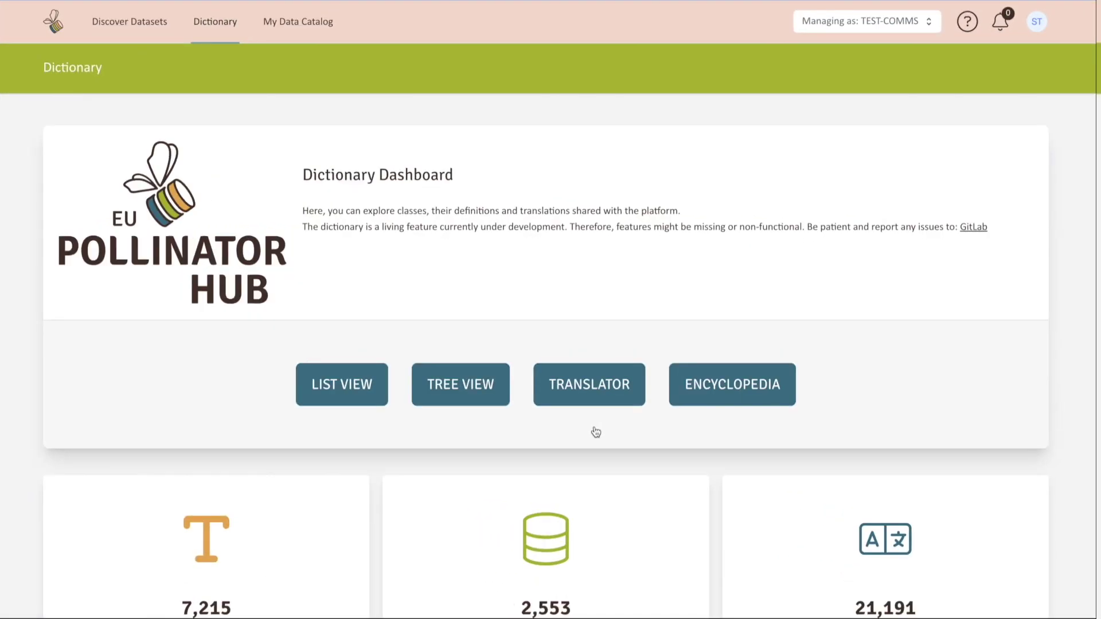
pyautogui.scroll(-1, 596, 431)
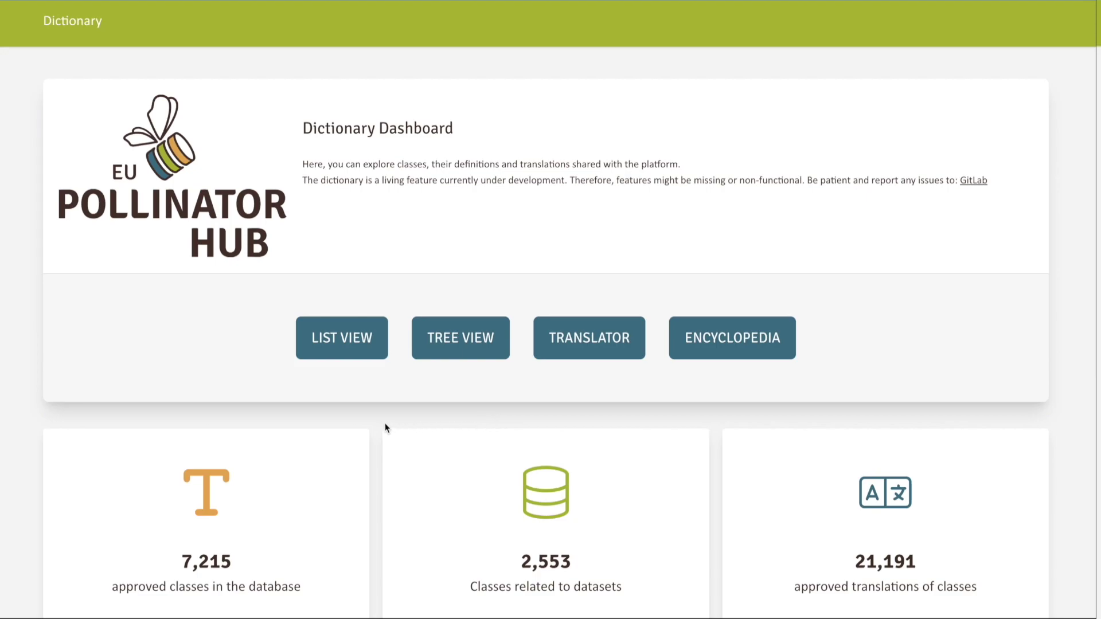
# Step: Switch to the Classes list view and browse the By Dataset filter options
pyautogui.click(361, 358)
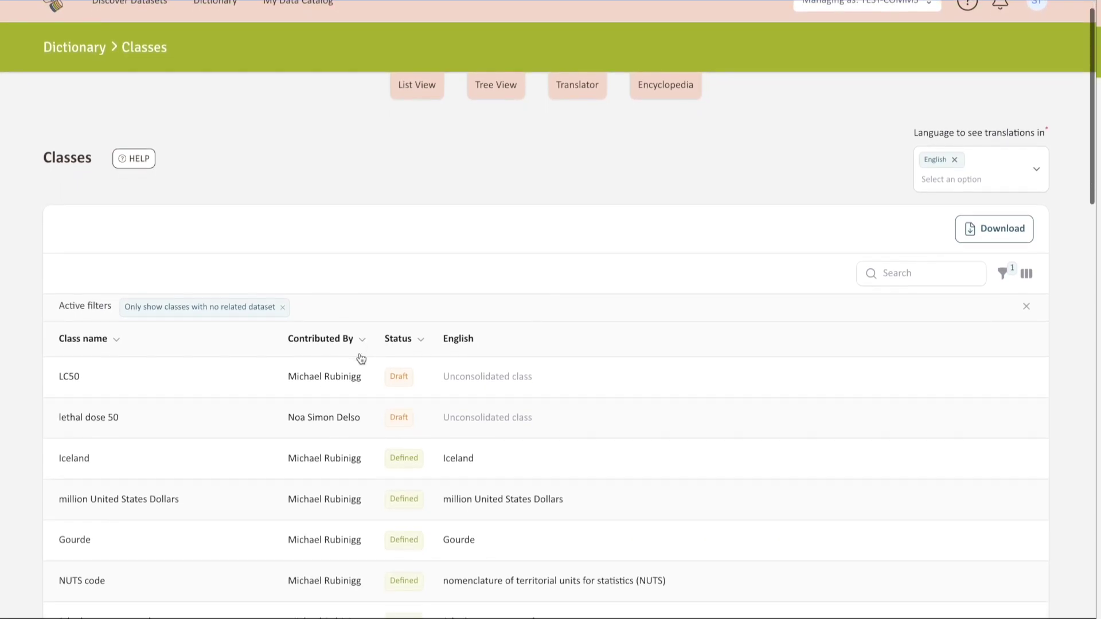
pyautogui.scroll(-1, 360, 358)
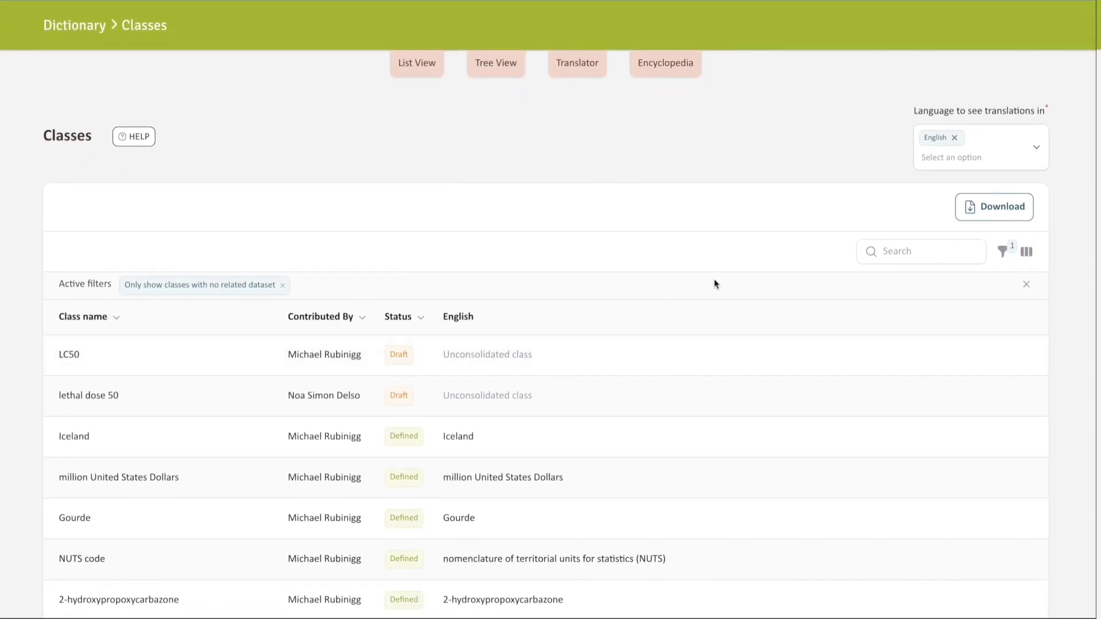
pyautogui.click(893, 250)
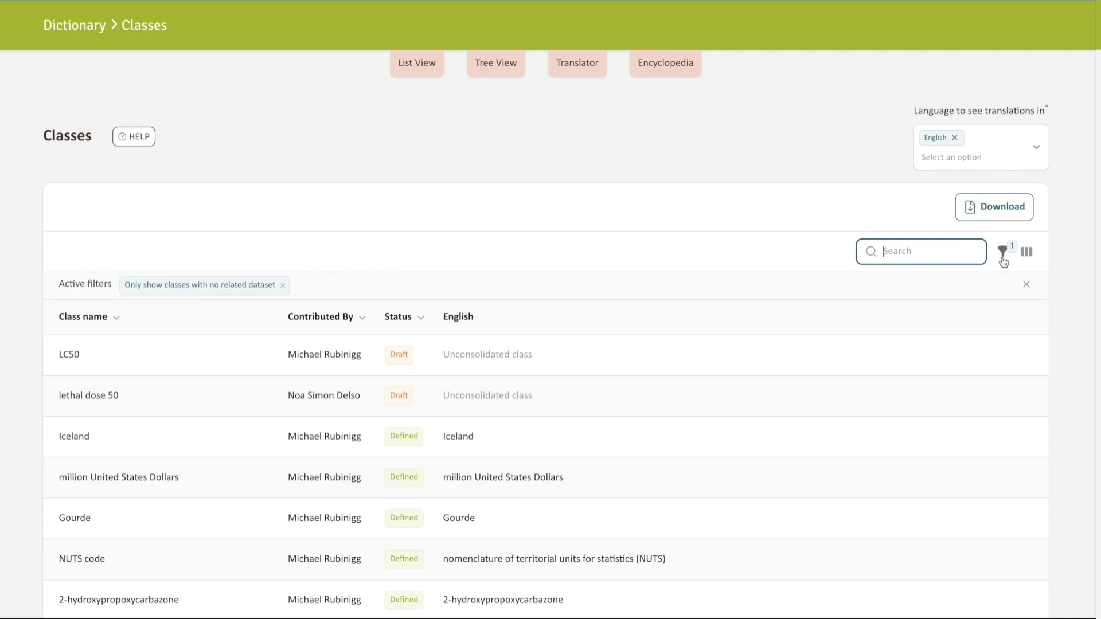
pyautogui.click(1003, 252)
pyautogui.scroll(-1, 1004, 262)
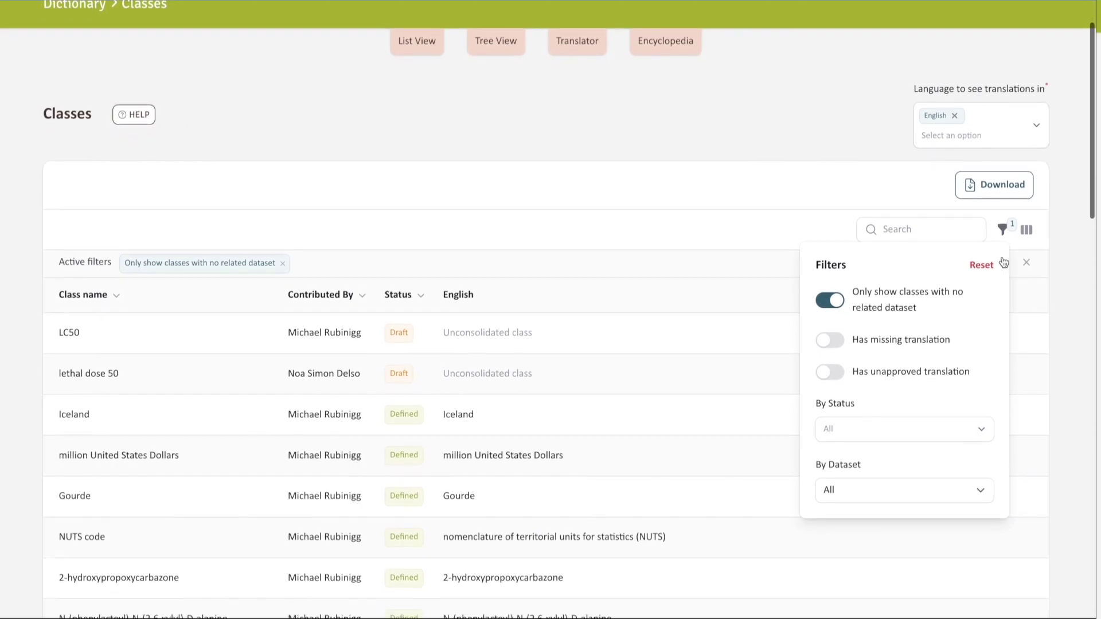
pyautogui.click(913, 485)
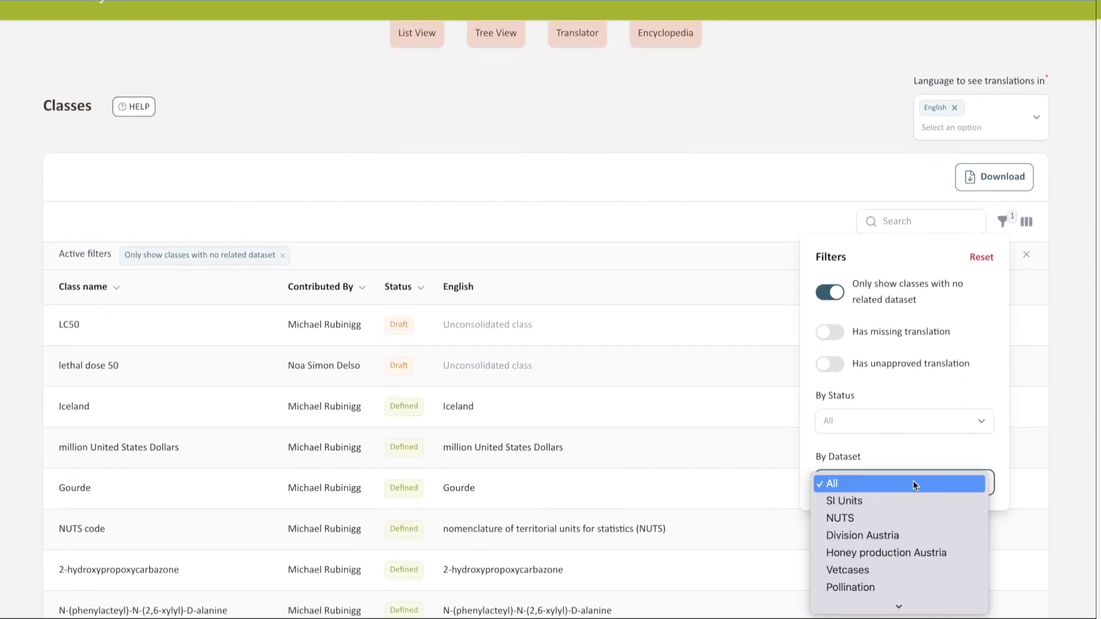
pyautogui.scroll(-3, 897, 550)
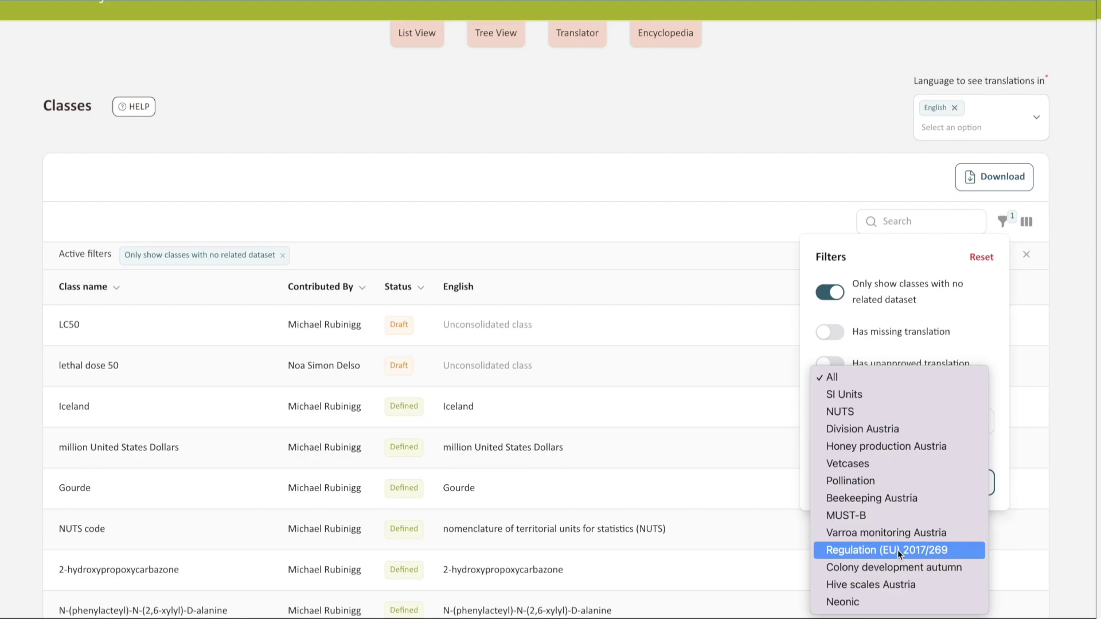
# Step: In Tree View, expand EUPH code, agriculture and animal husbandry to reveal its subclasses
pyautogui.click(495, 43)
pyautogui.click(494, 43)
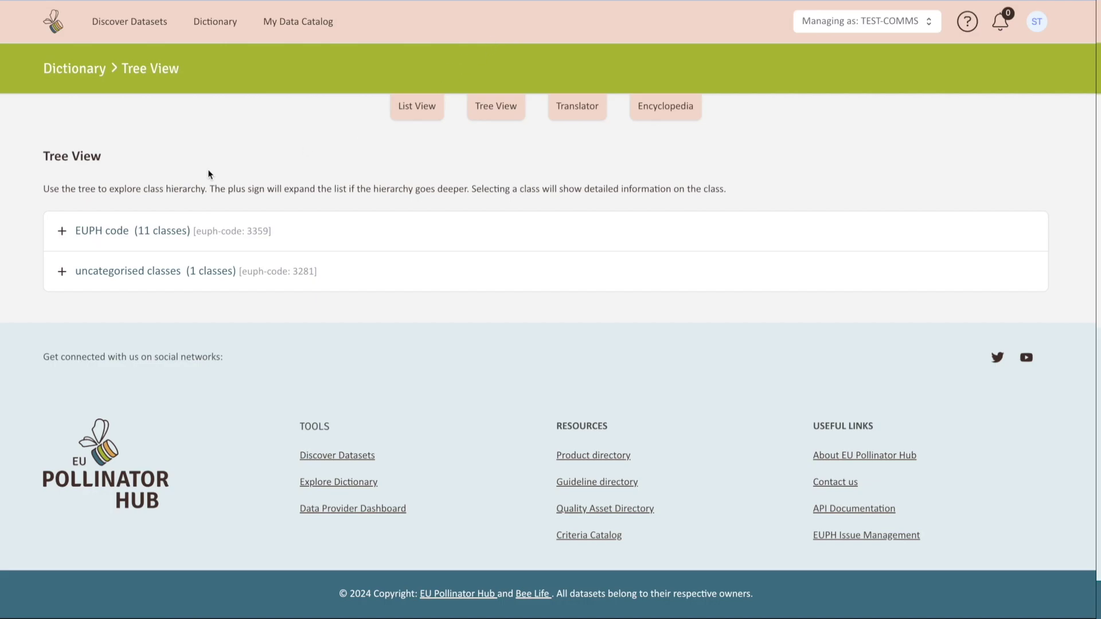
pyautogui.click(63, 232)
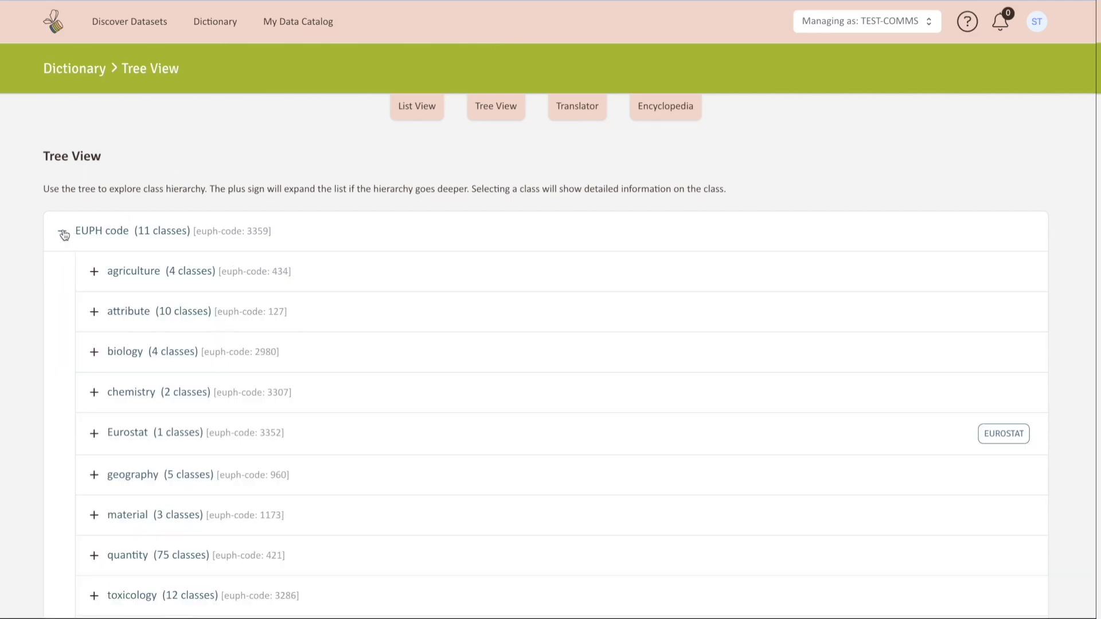
pyautogui.click(94, 276)
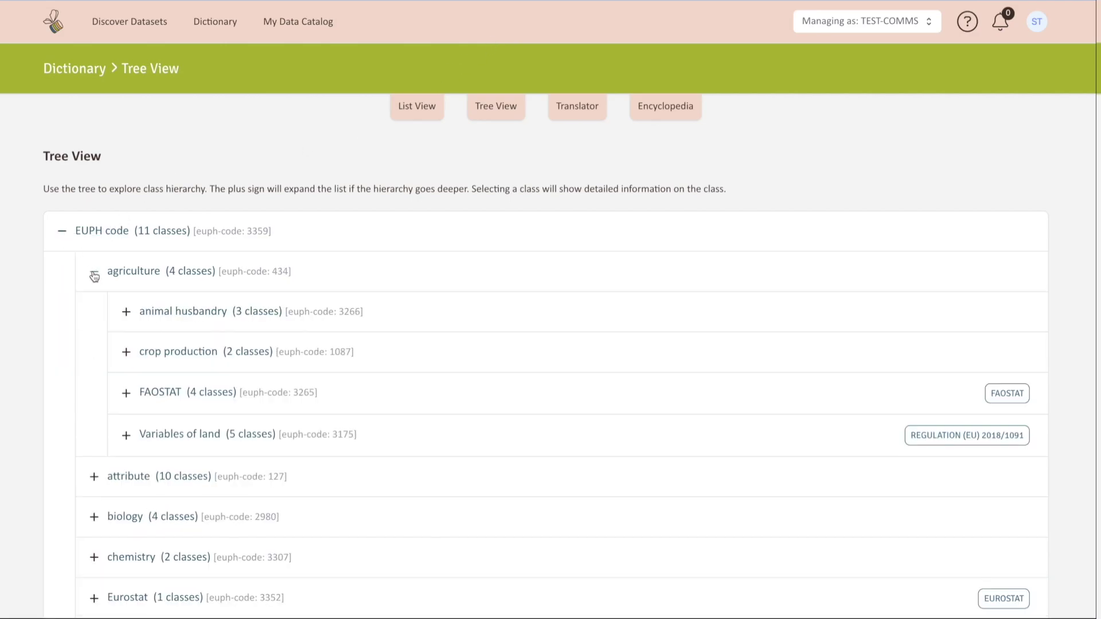
pyautogui.click(125, 314)
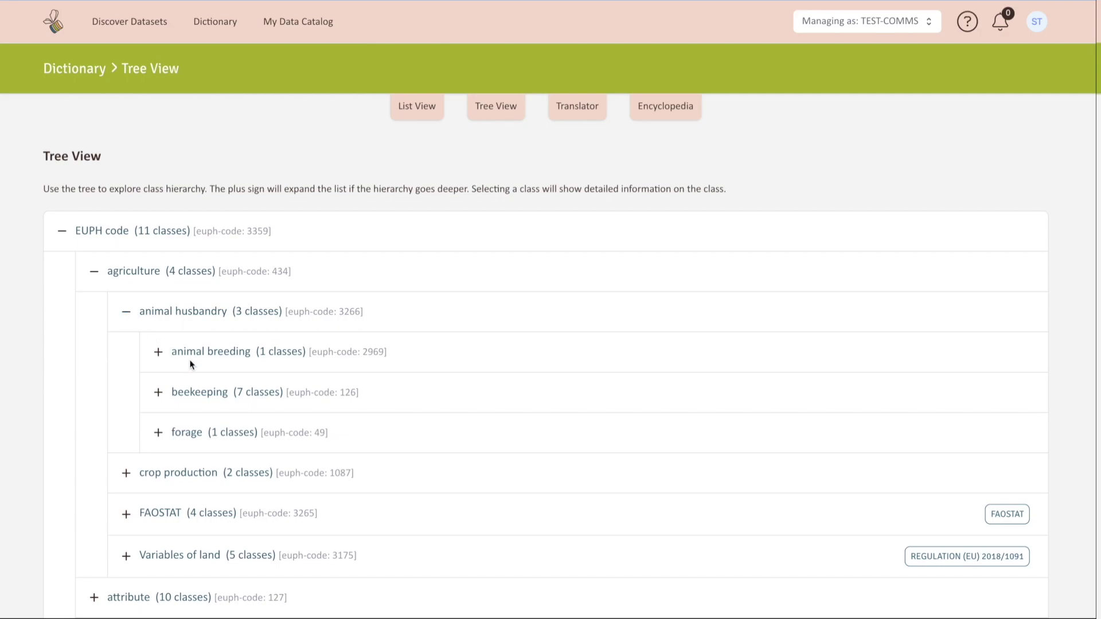
# Step: Translate 'foulbrood' from English to German in the Translator and scroll through the results
pyautogui.click(591, 110)
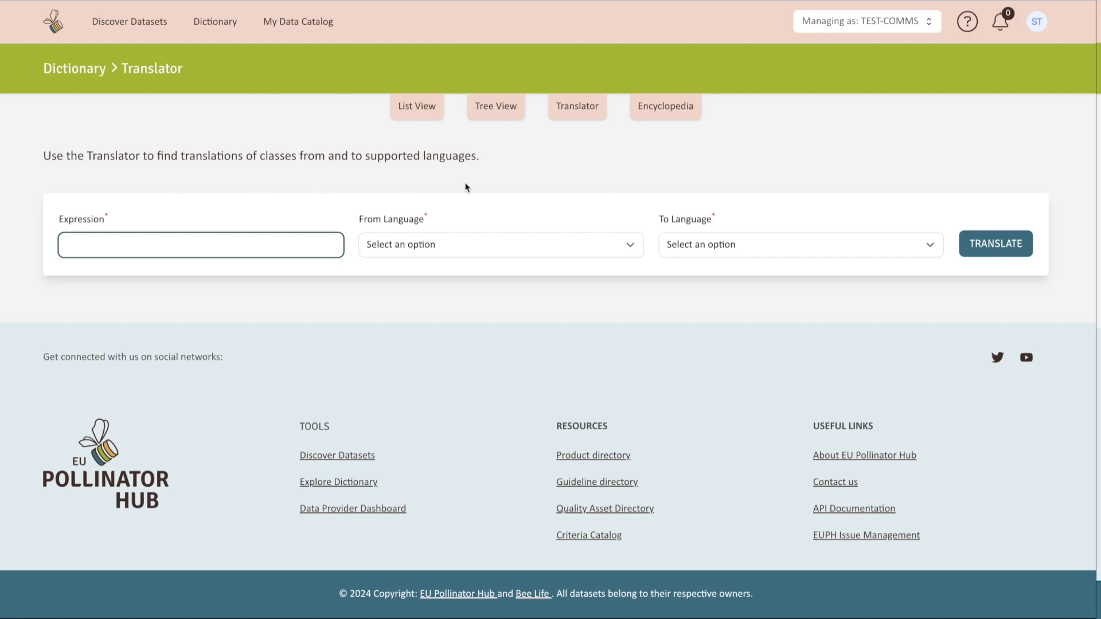
pyautogui.write('foulbrood')
pyautogui.click(612, 251)
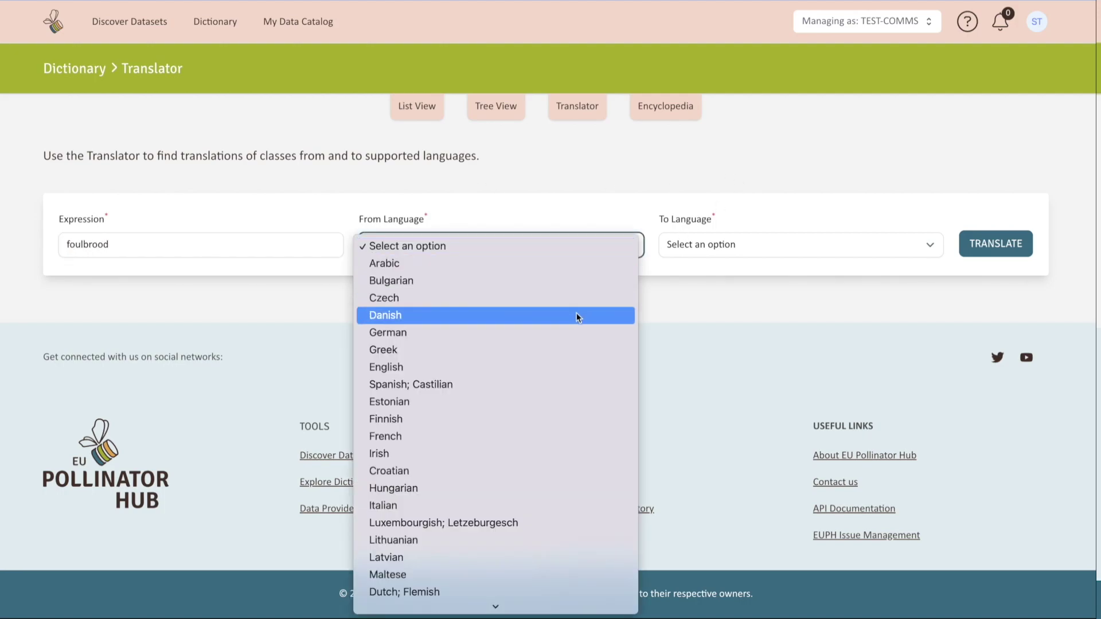
pyautogui.click(559, 364)
pyautogui.click(731, 246)
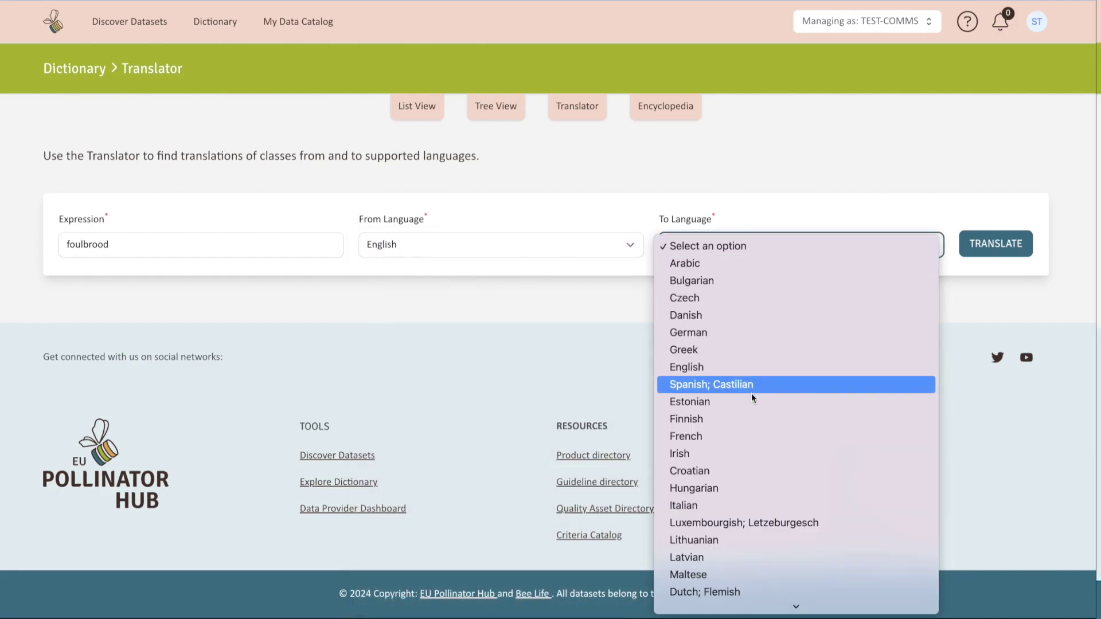
pyautogui.click(744, 334)
pyautogui.click(988, 243)
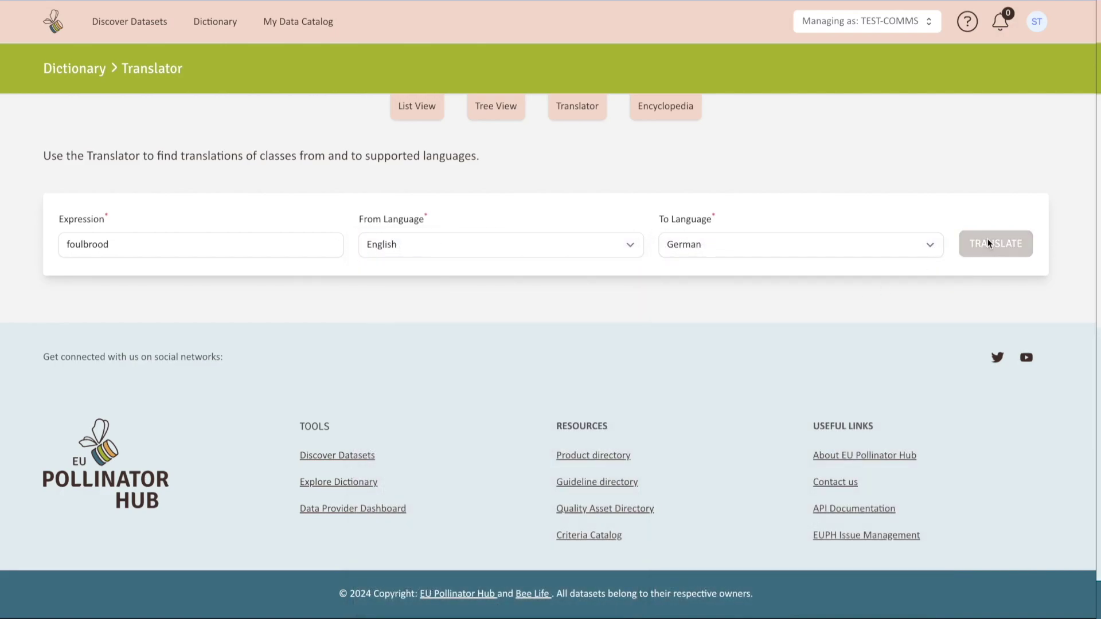
pyautogui.scroll(-1, 890, 411)
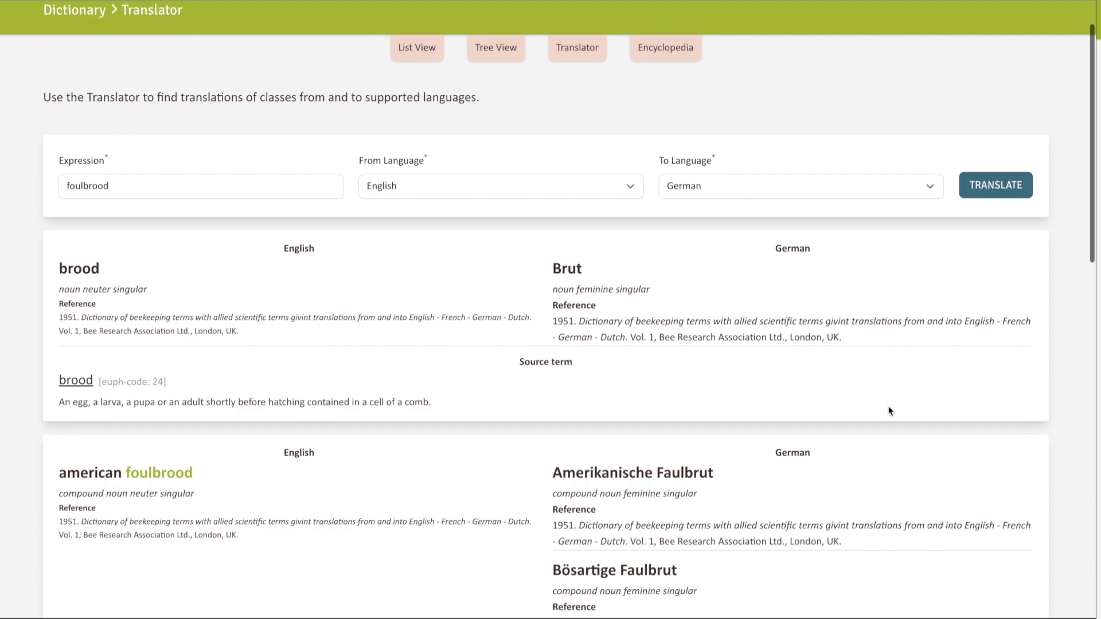
pyautogui.scroll(-1, 889, 411)
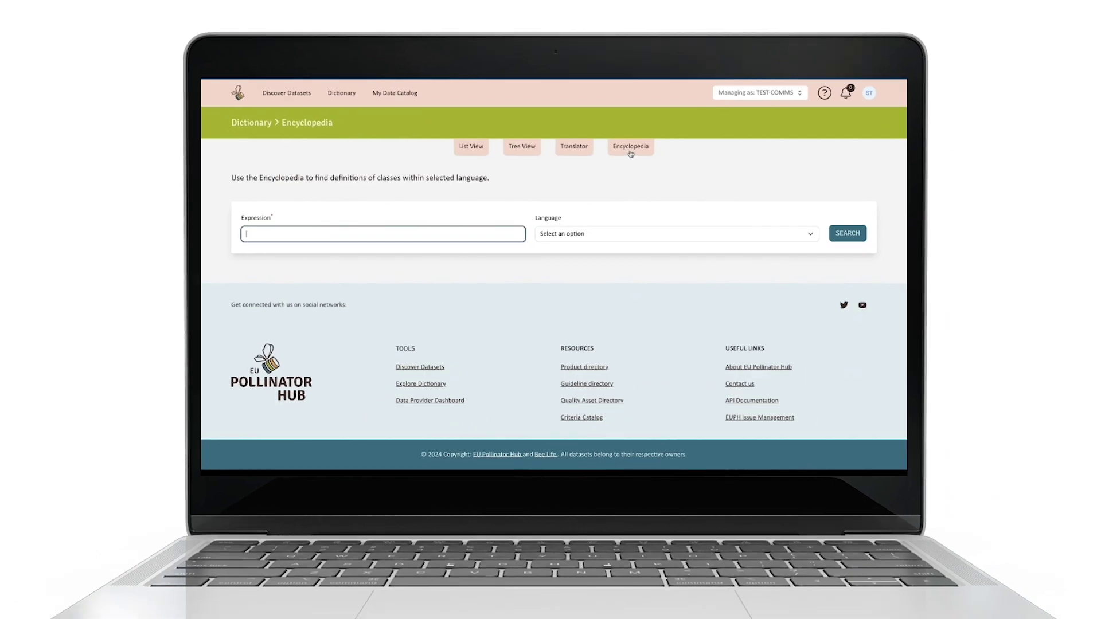
# Step: Search the encyclopedia for 'varroa infestat', then open the Varroa infestation class and its discussion
pyautogui.write('varroa infestation')
pyautogui.click(833, 230)
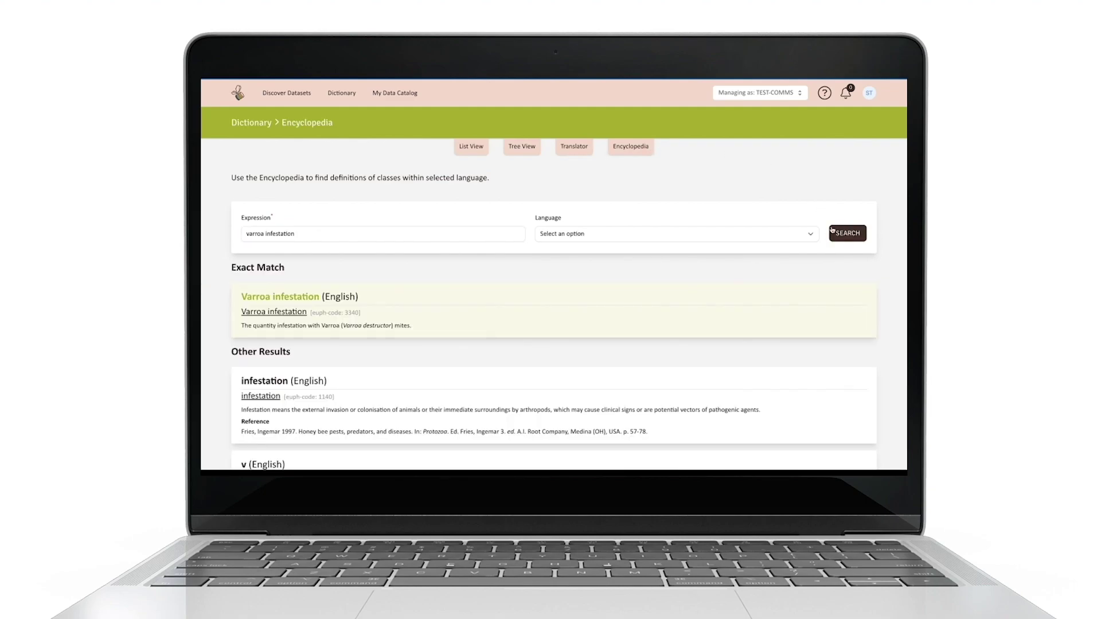
pyautogui.click(282, 314)
pyautogui.click(285, 273)
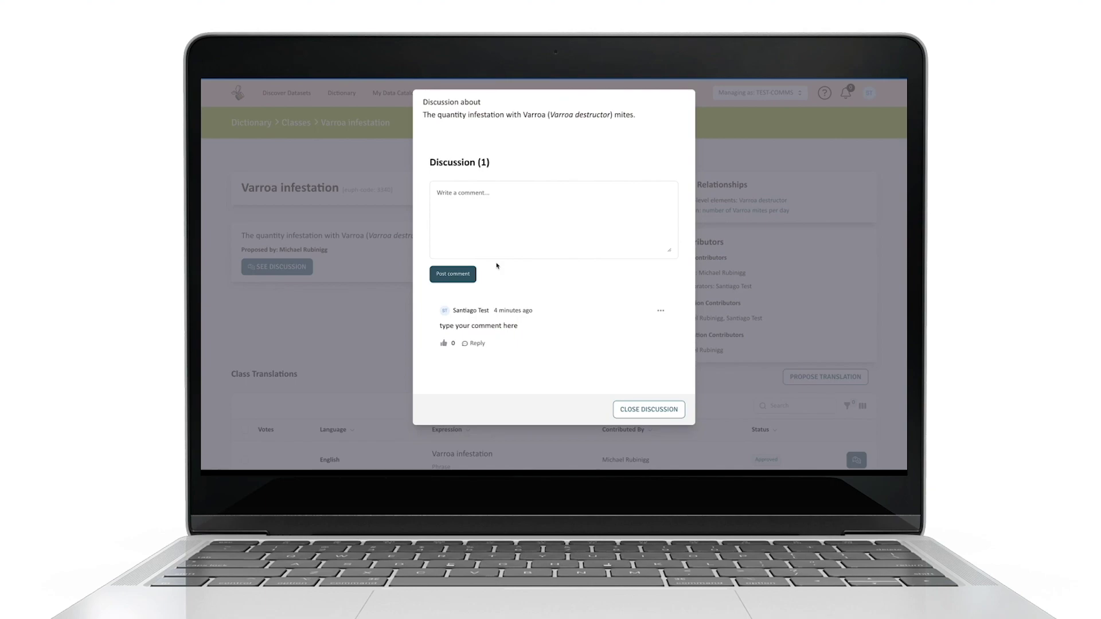
# Step: Close the class discussion and start a translation proposal for Varroa infestation
pyautogui.click(624, 410)
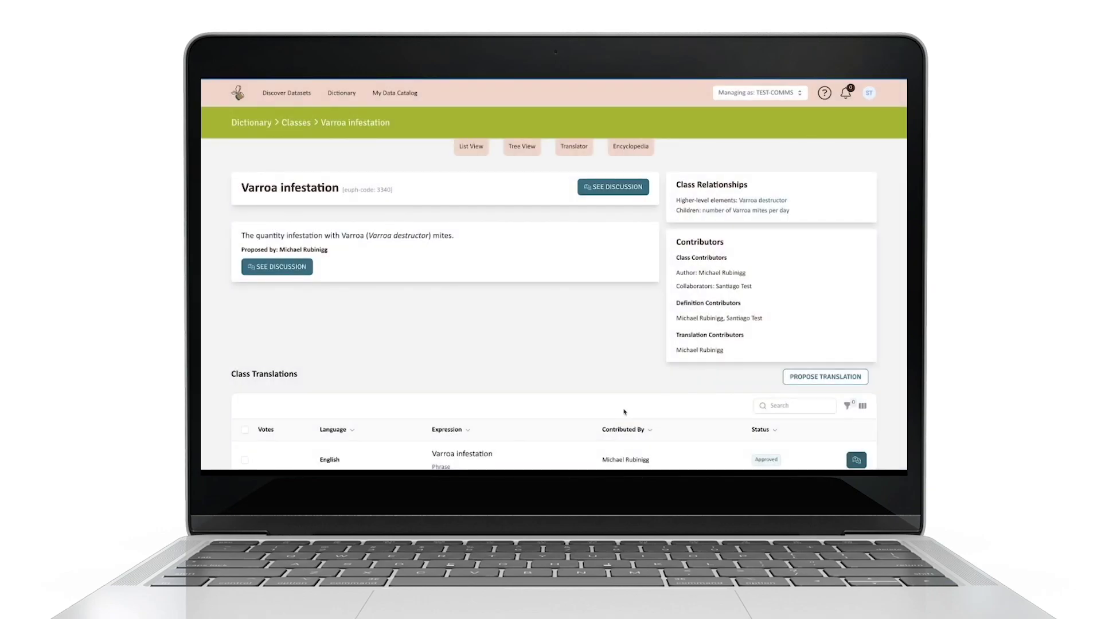
pyautogui.scroll(-2, 624, 411)
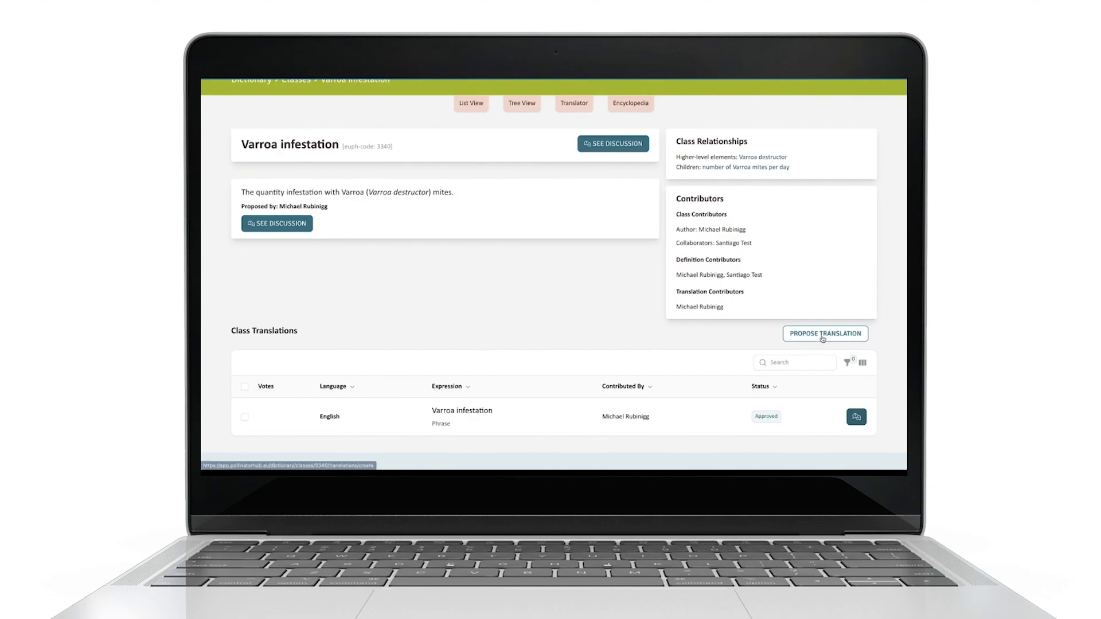
pyautogui.click(823, 339)
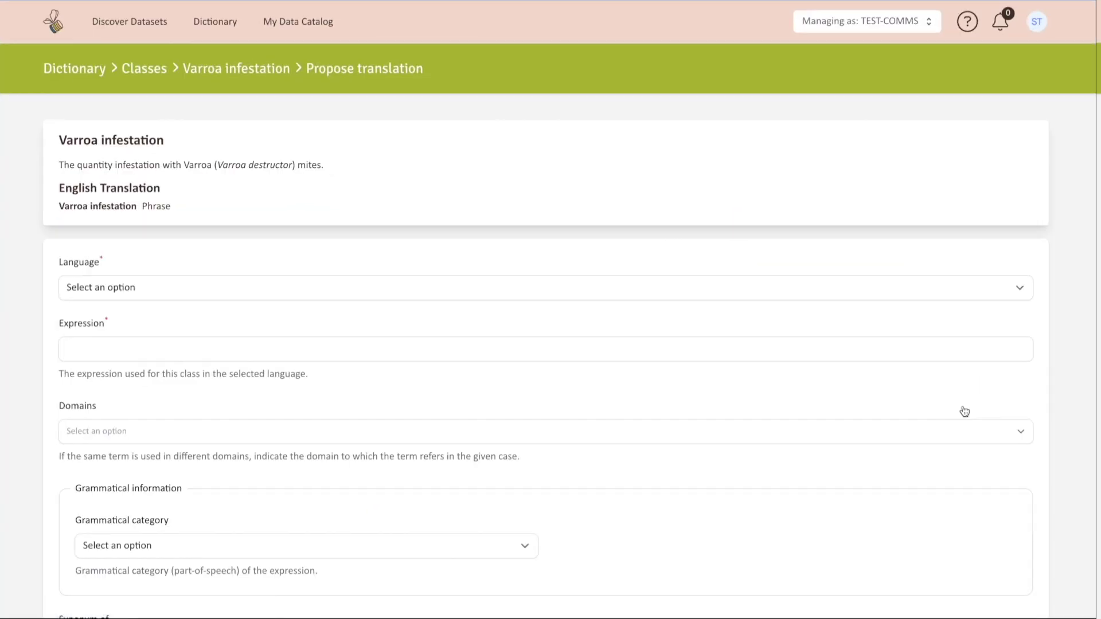
pyautogui.scroll(-1, 965, 412)
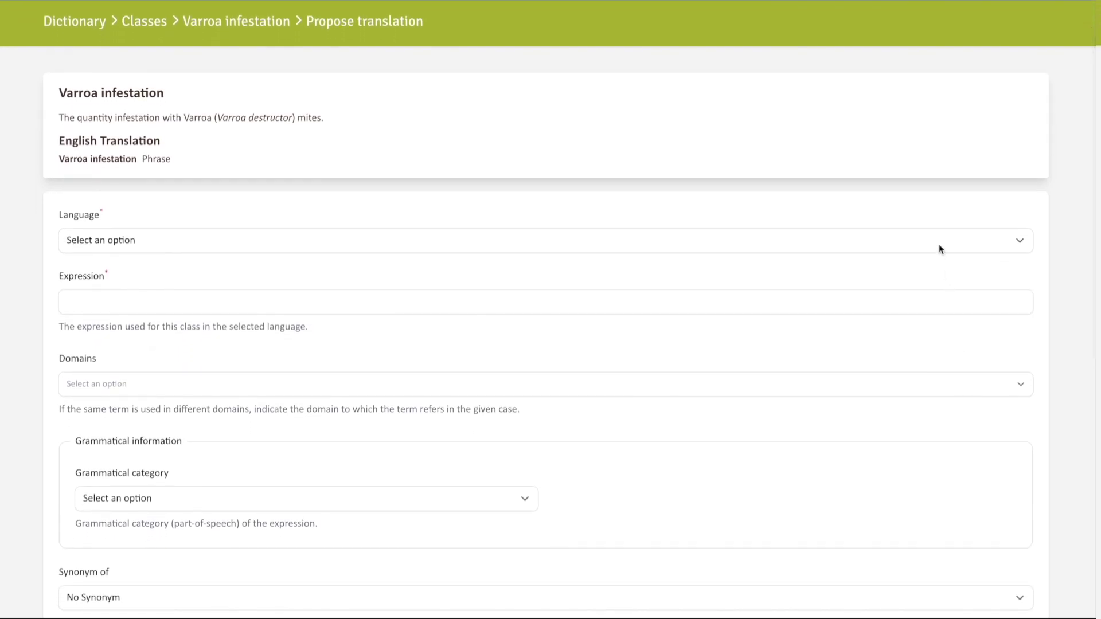
# Step: Set the proposed translation's language to English and add a reference entry
pyautogui.click(939, 244)
pyautogui.scroll(-5, 638, 435)
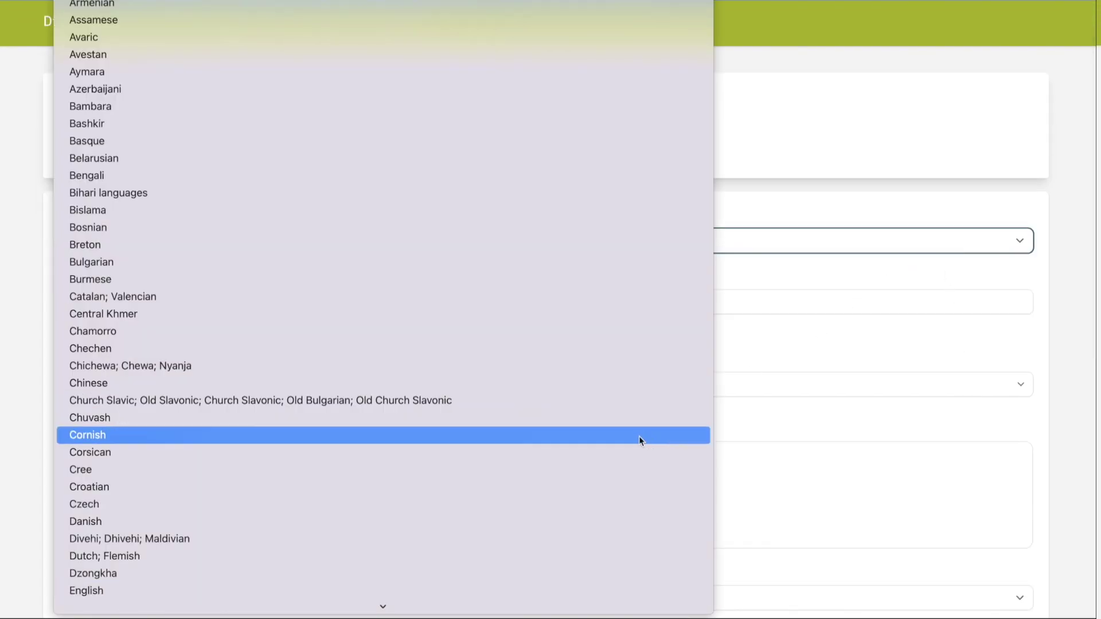
pyautogui.click(511, 588)
pyautogui.scroll(-5, 511, 586)
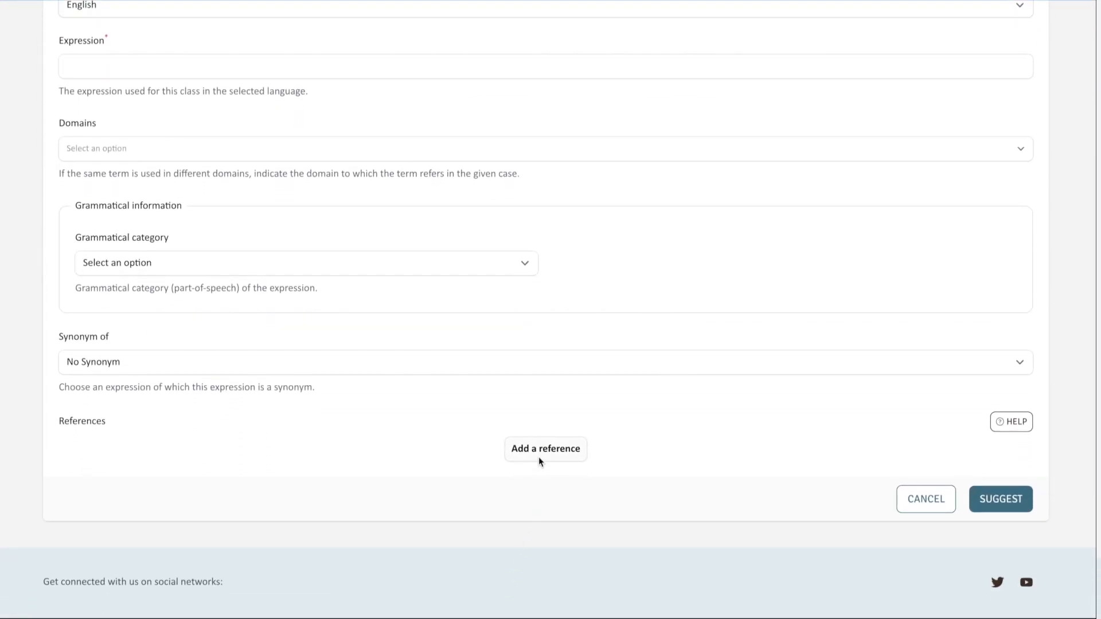
pyautogui.click(538, 457)
pyautogui.scroll(-3, 538, 457)
pyautogui.scroll(-2, 538, 456)
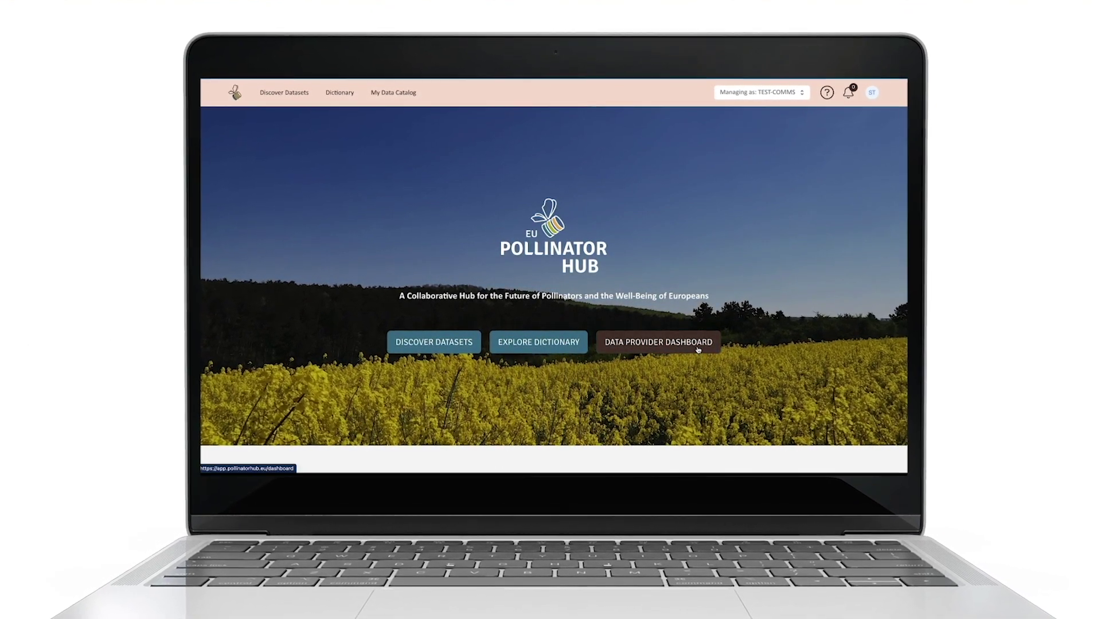
# Step: Open the data provider form and enter affiliation name 'test 1' with acronym TS
pyautogui.click(657, 339)
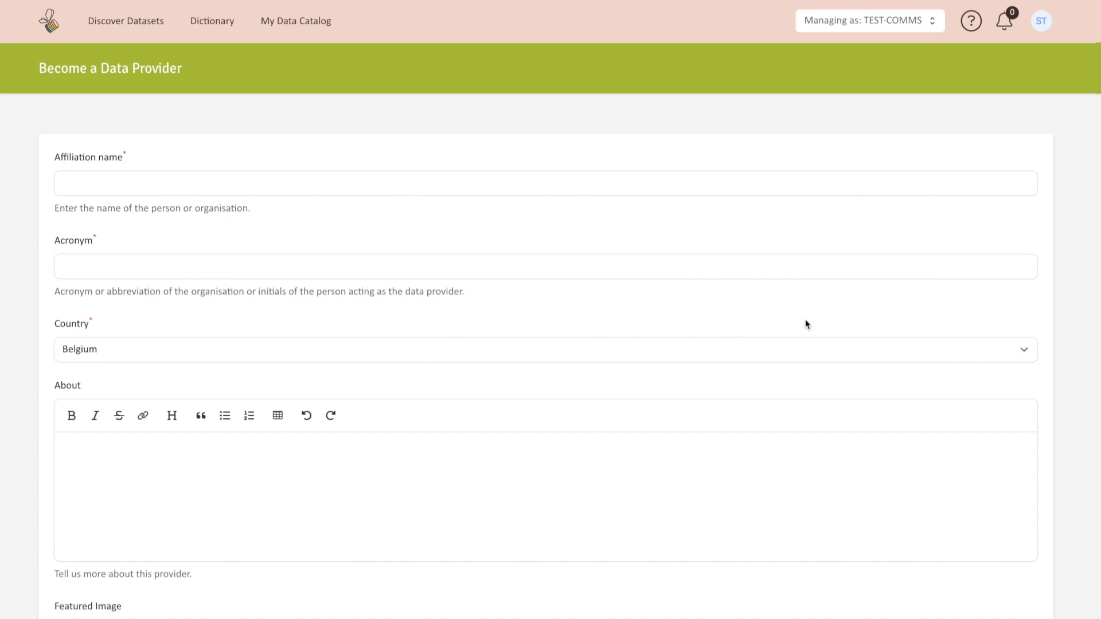
pyautogui.click(711, 187)
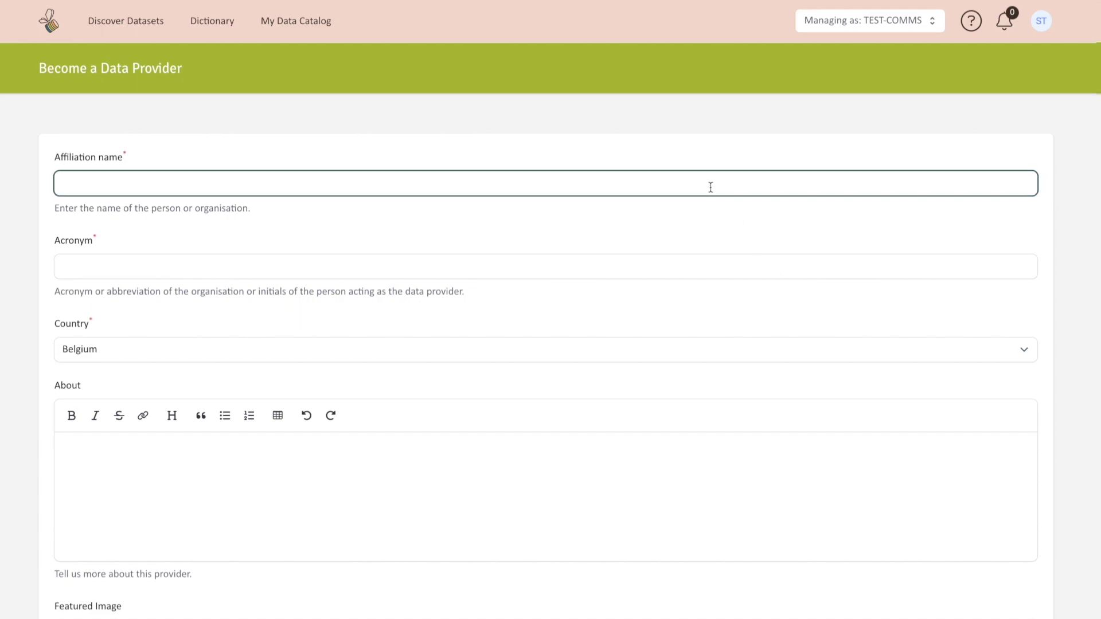
pyautogui.write('test 1')
pyautogui.click(634, 266)
pyautogui.write('TS')
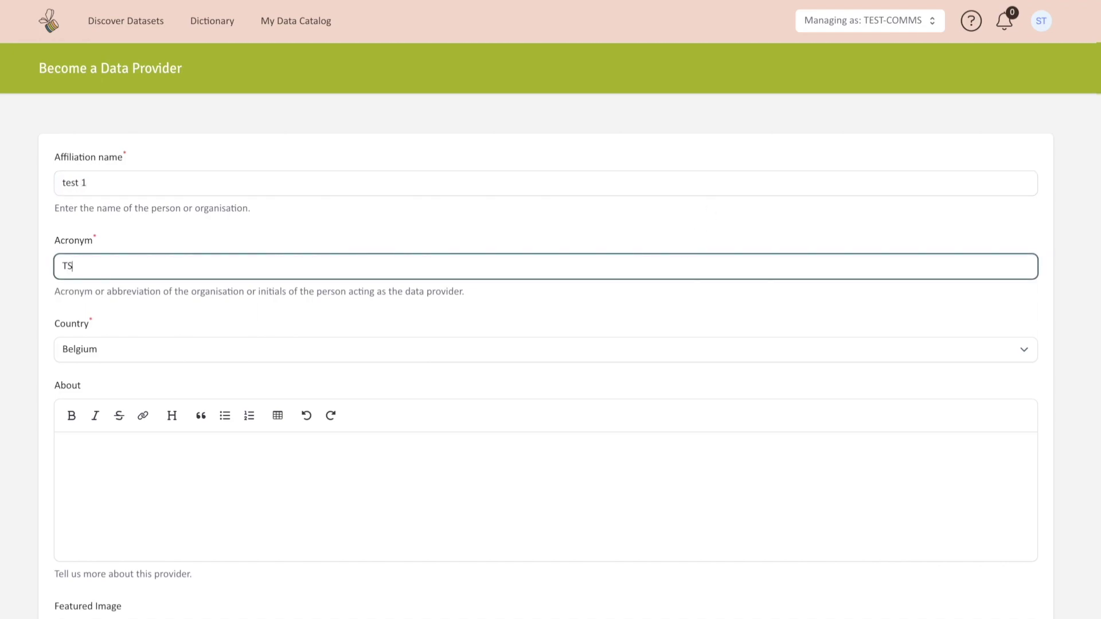
# Step: Agree to public display of provider details and accept the Data Provider Terms and Conditions
pyautogui.scroll(-2, 640, 353)
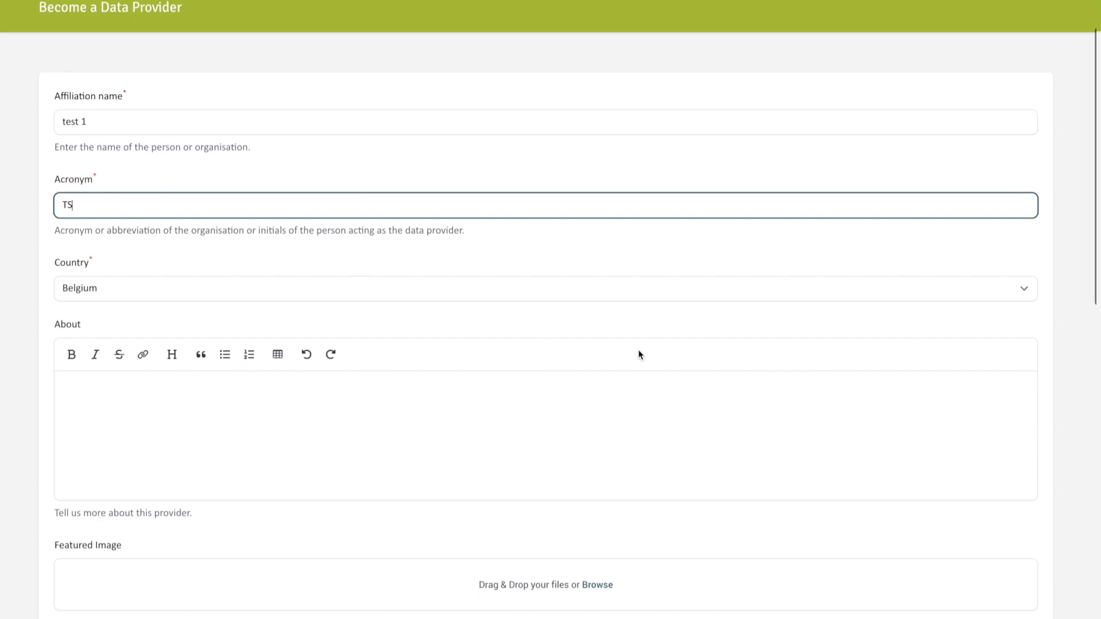
pyautogui.scroll(-7, 639, 354)
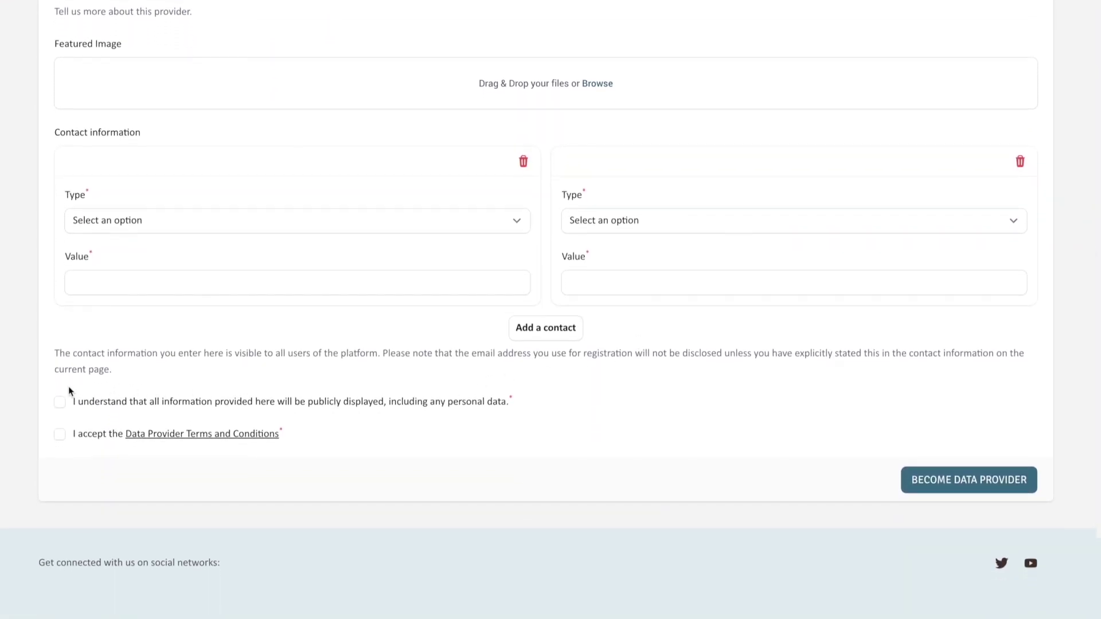
pyautogui.click(60, 402)
pyautogui.click(60, 434)
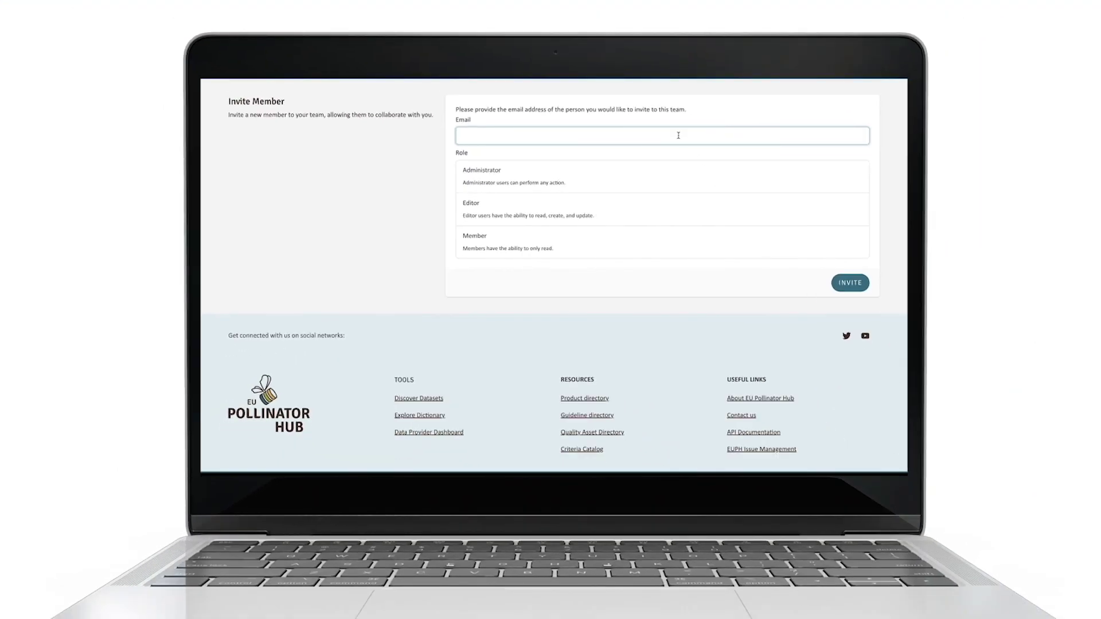
# Step: Enter the new team member's e-mail and assign them the read-only Member role
pyautogui.click(571, 238)
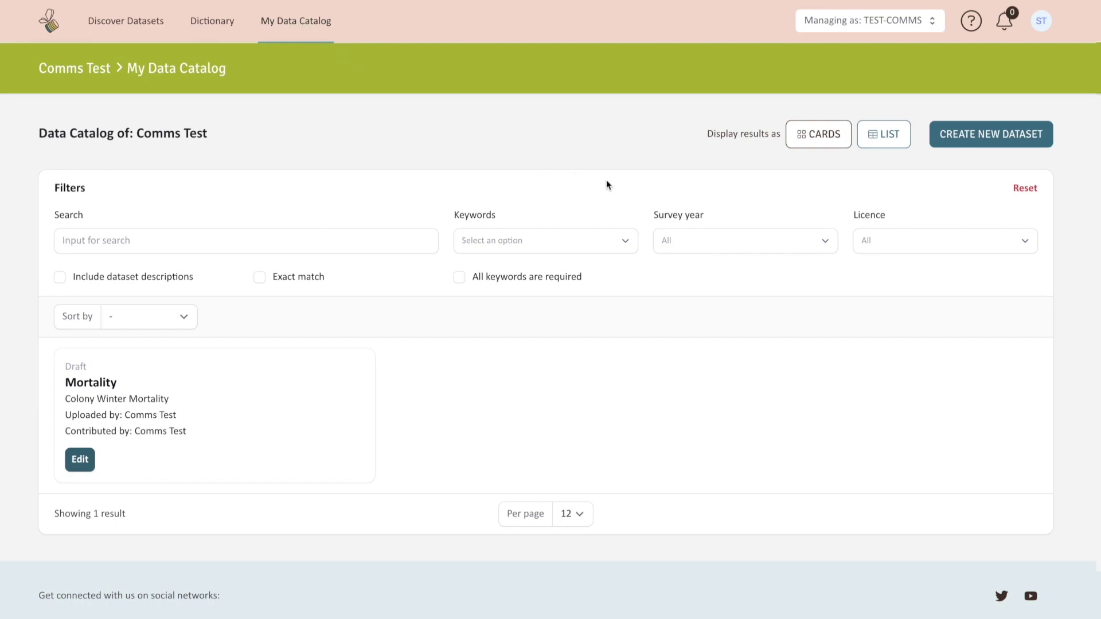
# Step: Create a new dataset and add 'Your name or name of organisation' as a second data provider
pyautogui.click(983, 143)
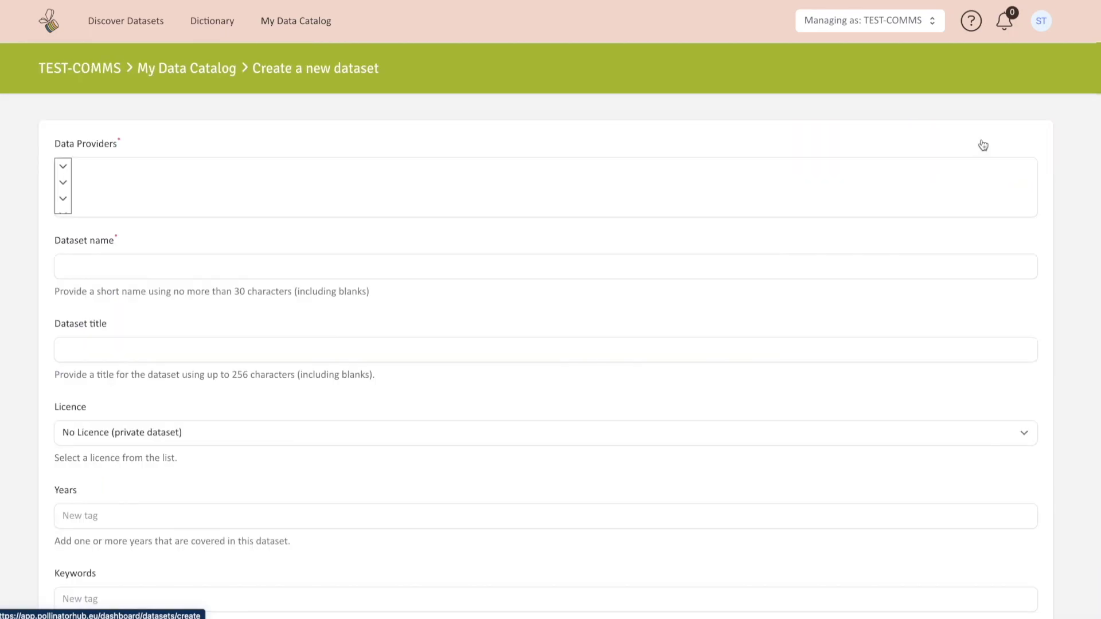
pyautogui.scroll(-1, 983, 145)
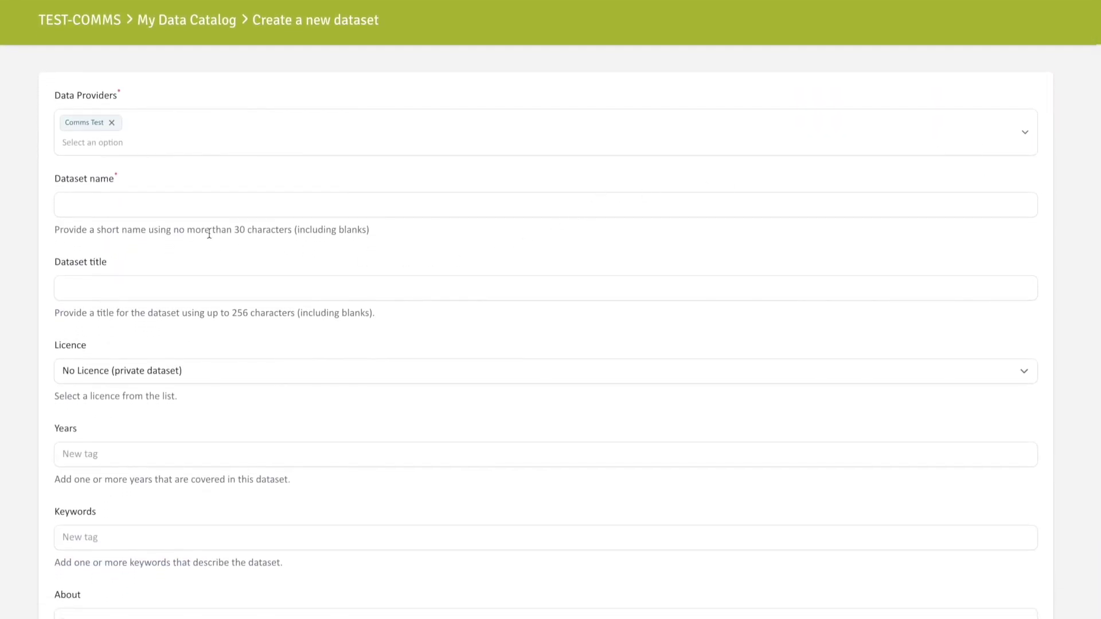
pyautogui.click(81, 149)
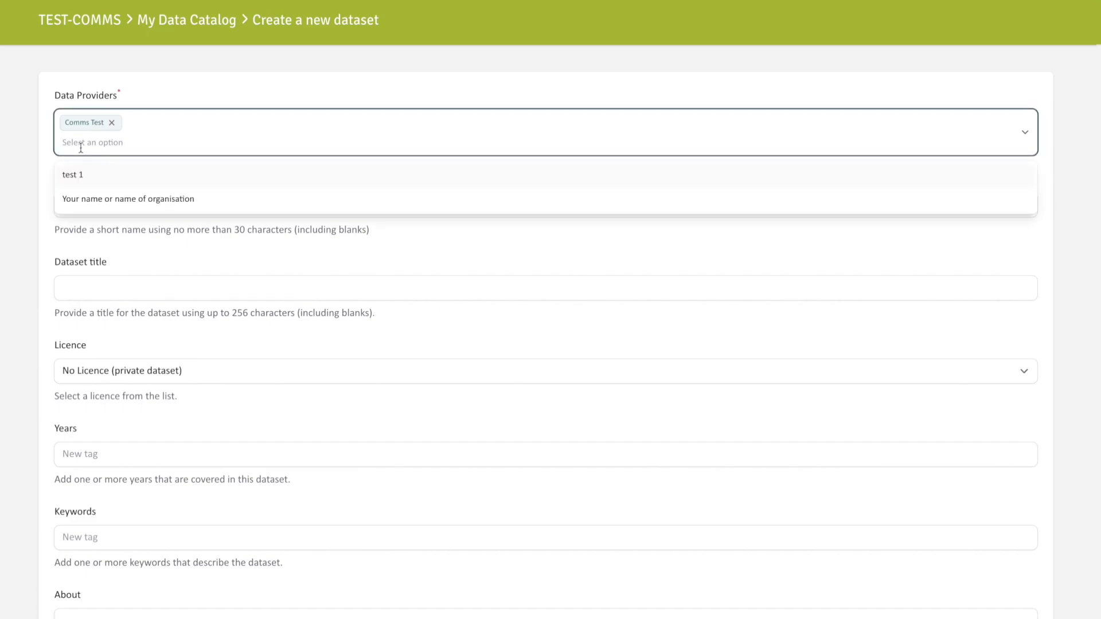
pyautogui.click(82, 201)
pyautogui.click(35, 191)
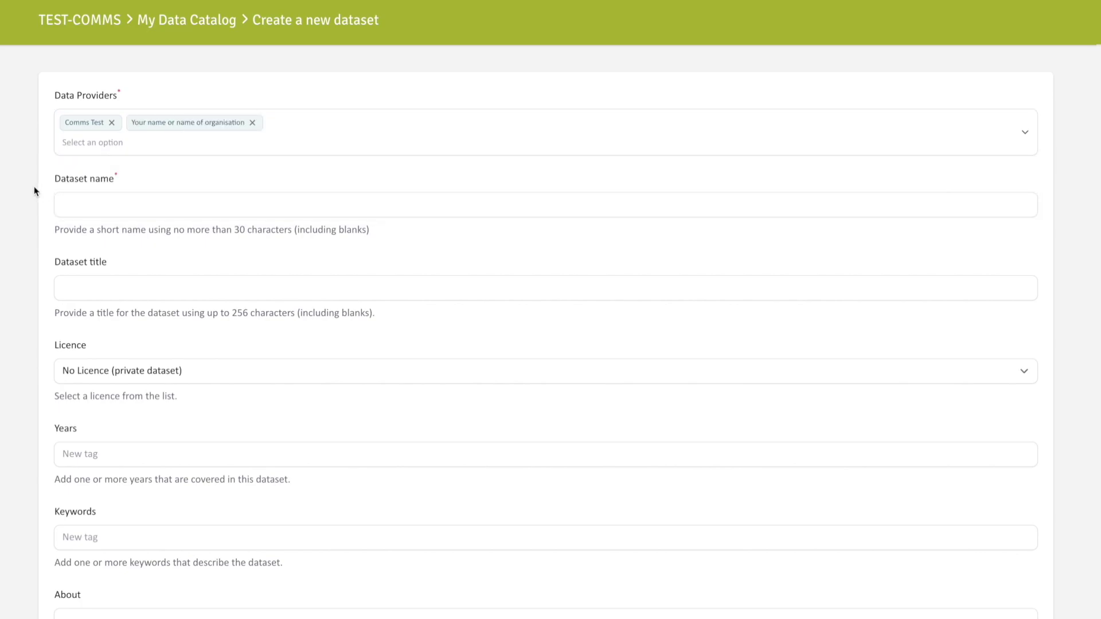
# Step: Name the dataset Mortality and title it Colony Winter Mortality
pyautogui.click(66, 197)
pyautogui.write('M')
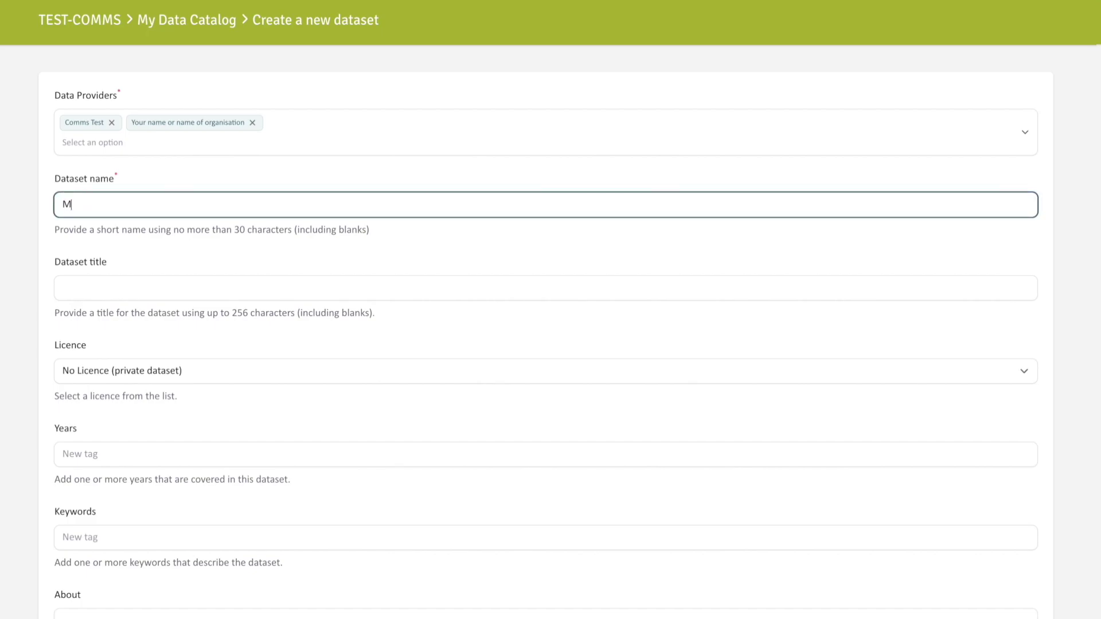
pyautogui.write('ortality')
pyautogui.click(97, 281)
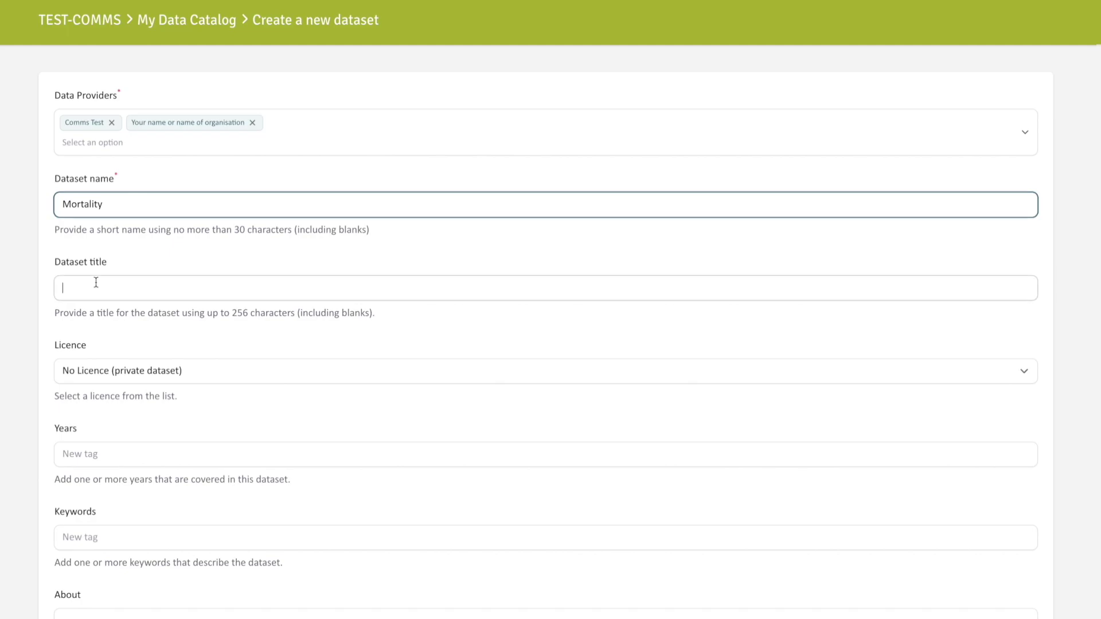
pyautogui.write('C')
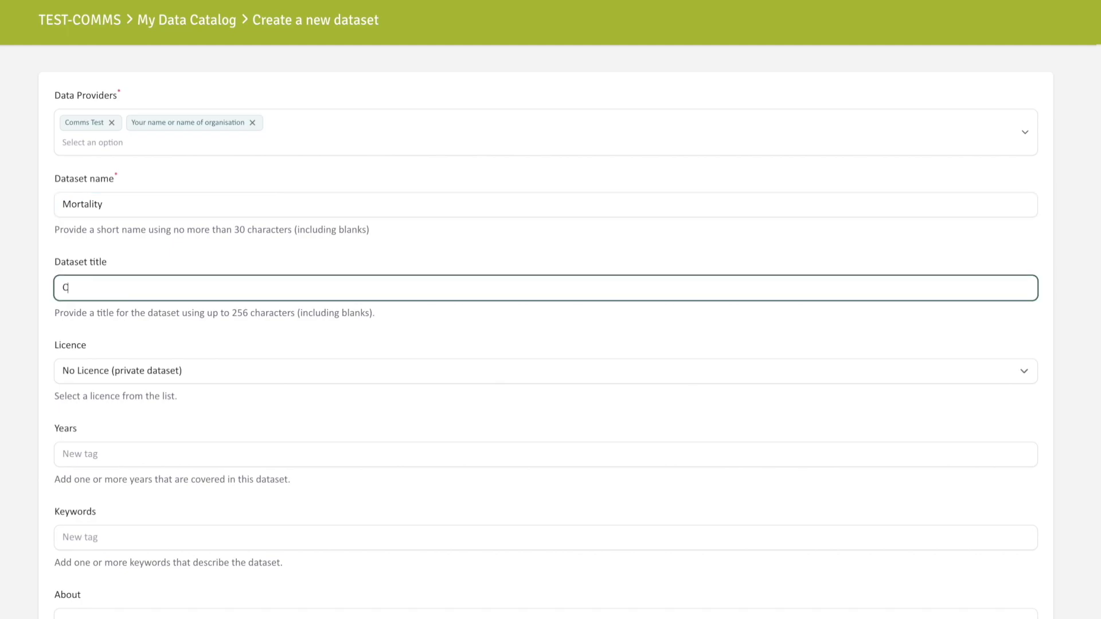
pyautogui.write('olony Winter Mortality')
# Step: Set the dataset's licence to CC BY 4.0
pyautogui.click(180, 371)
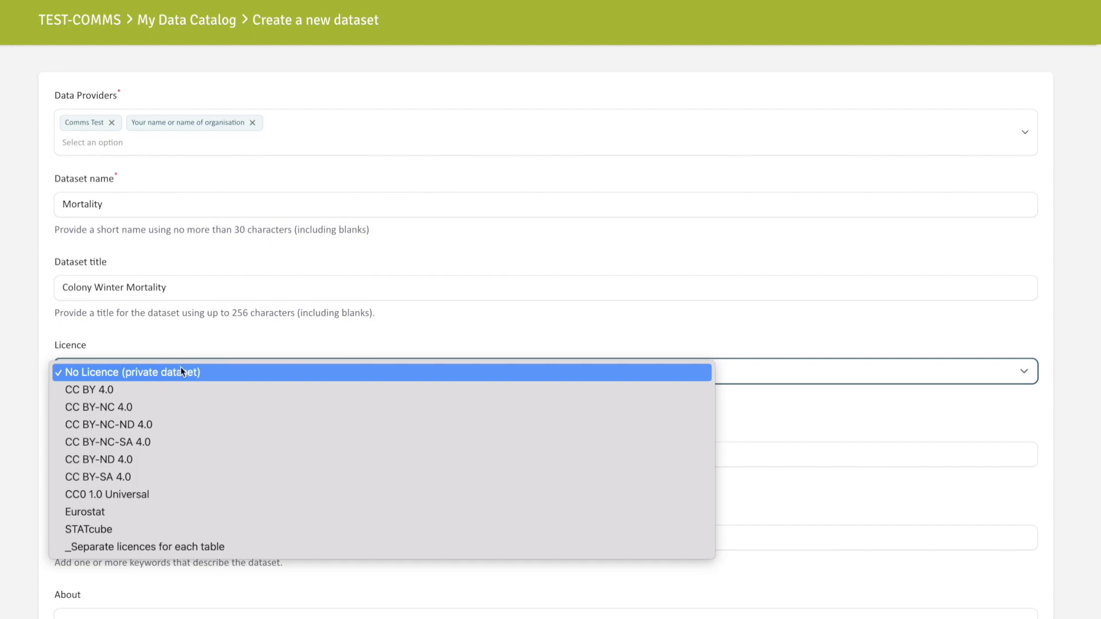
pyautogui.click(284, 389)
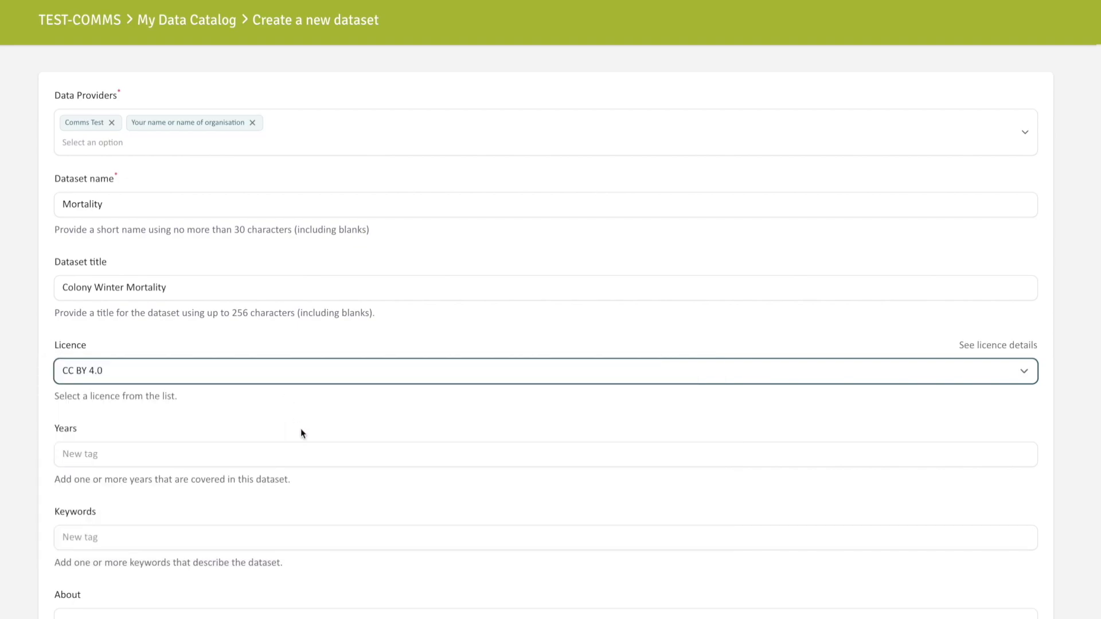
pyautogui.scroll(-1, 301, 429)
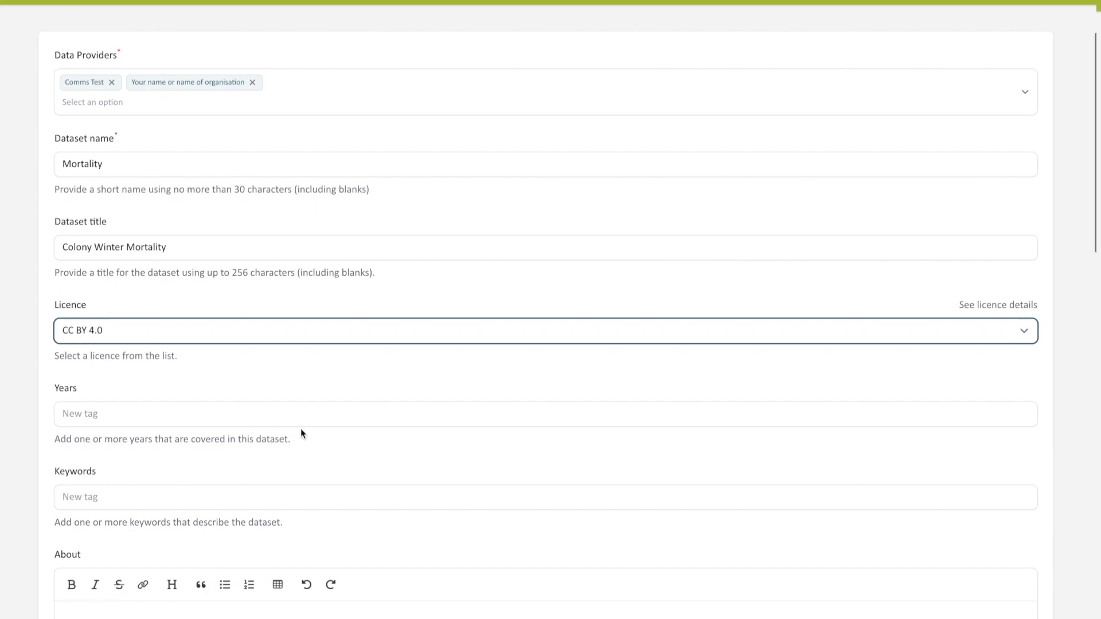
pyautogui.scroll(-1, 301, 429)
pyautogui.scroll(-1, 301, 428)
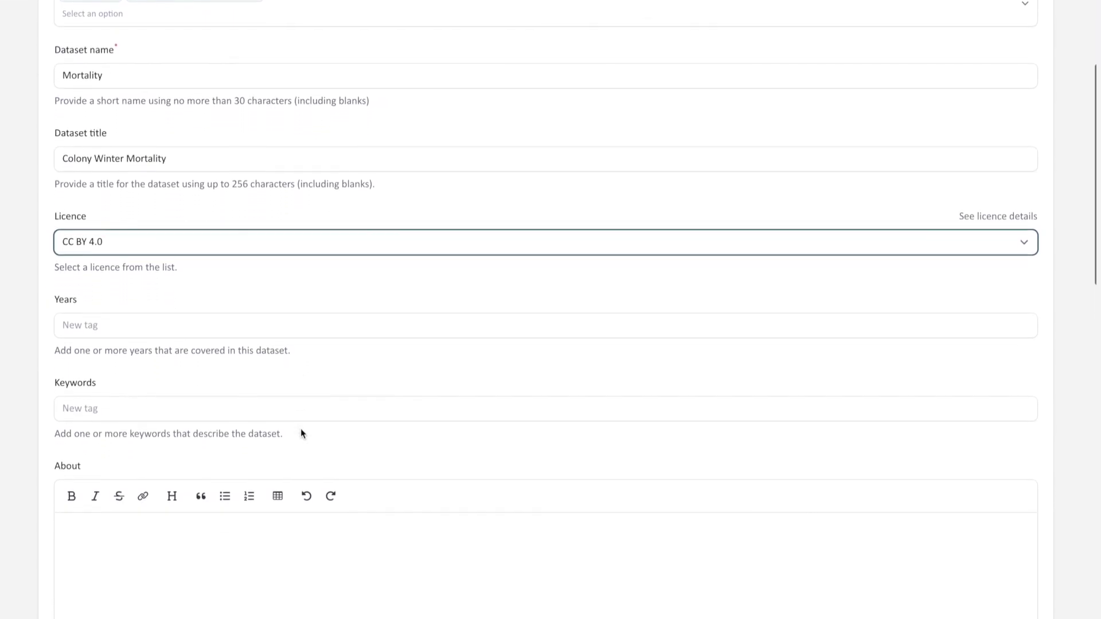
pyautogui.scroll(-4, 300, 429)
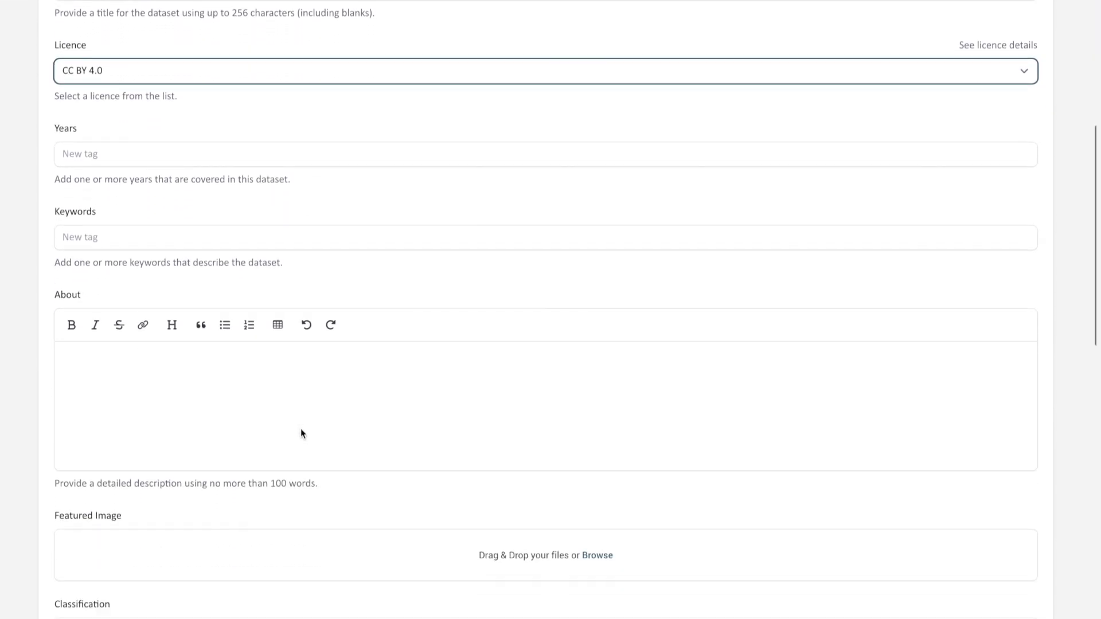
pyautogui.scroll(-6, 300, 431)
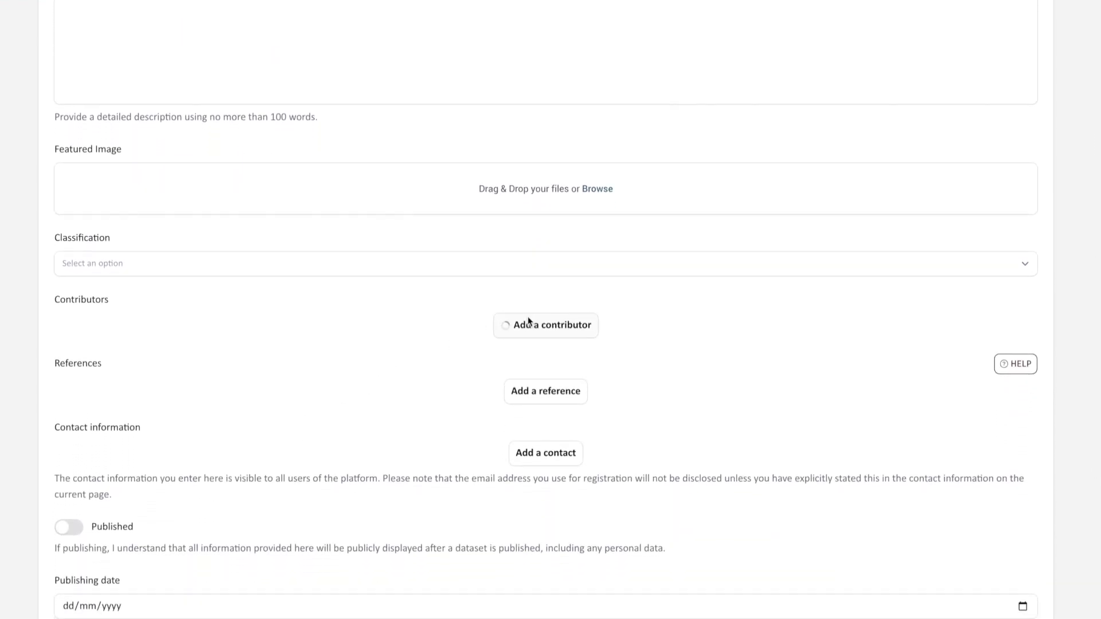
# Step: Add a contributor entry with the Artist role
pyautogui.click(525, 321)
pyautogui.scroll(-3, 528, 319)
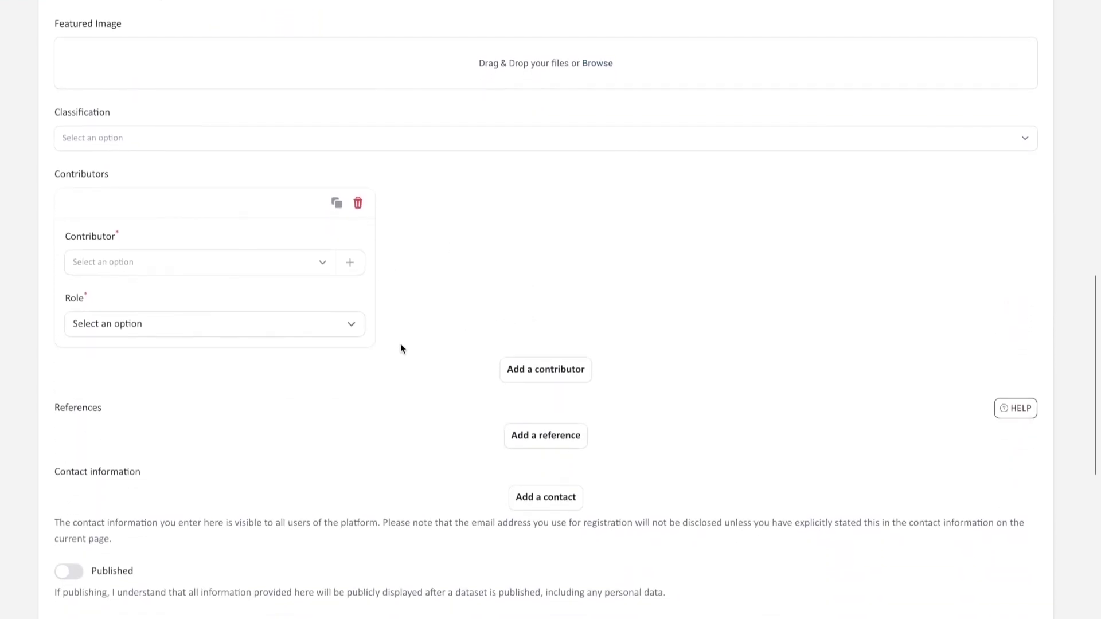
pyautogui.click(351, 329)
pyautogui.click(333, 343)
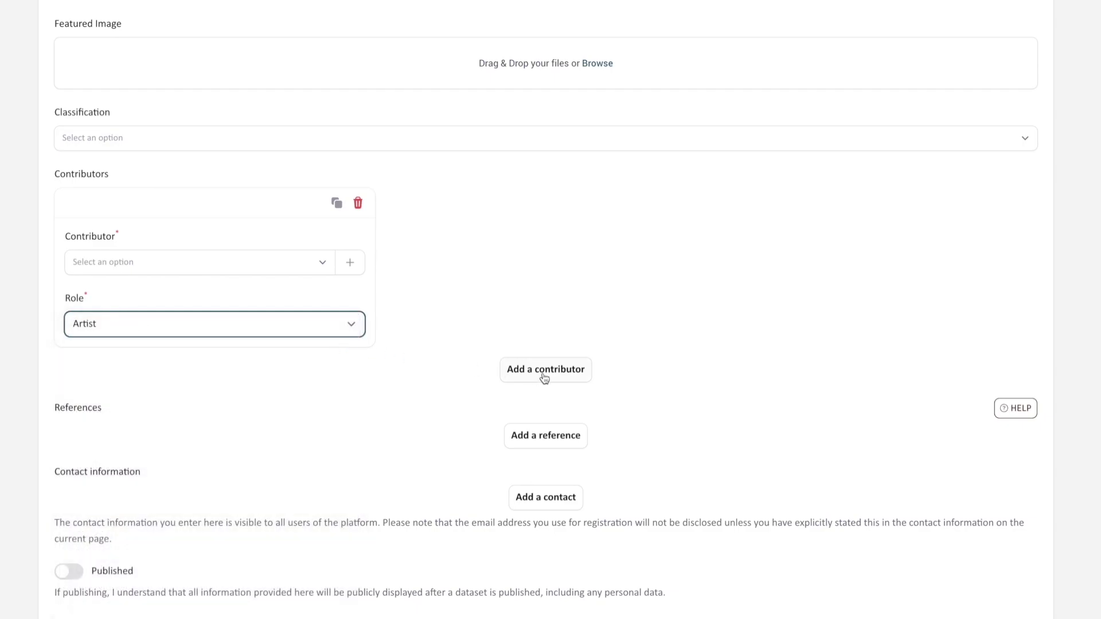
# Step: Add a reference entry to the dataset
pyautogui.click(525, 430)
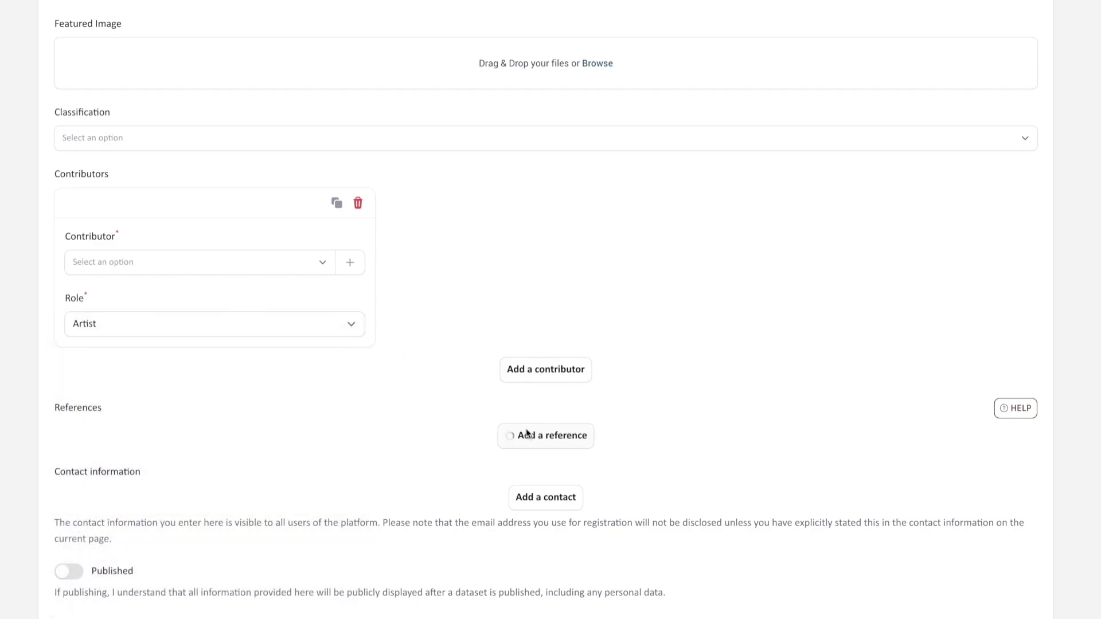
pyautogui.scroll(-8, 527, 430)
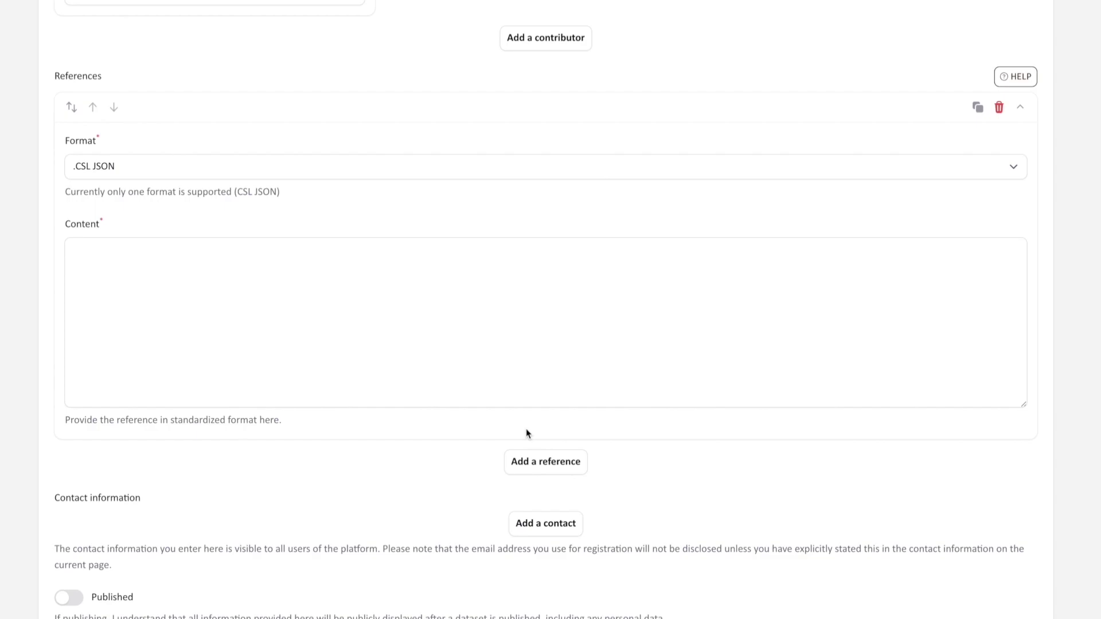
pyautogui.scroll(-4, 526, 434)
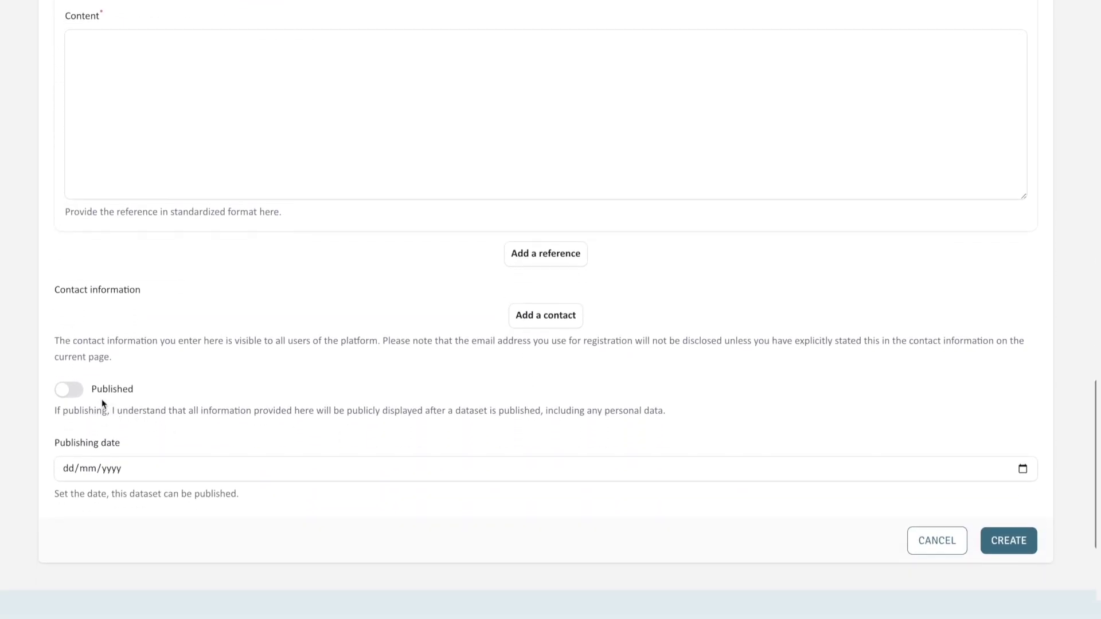
# Step: Mark the dataset as published with a publishing date of 08/02/2024
pyautogui.click(72, 392)
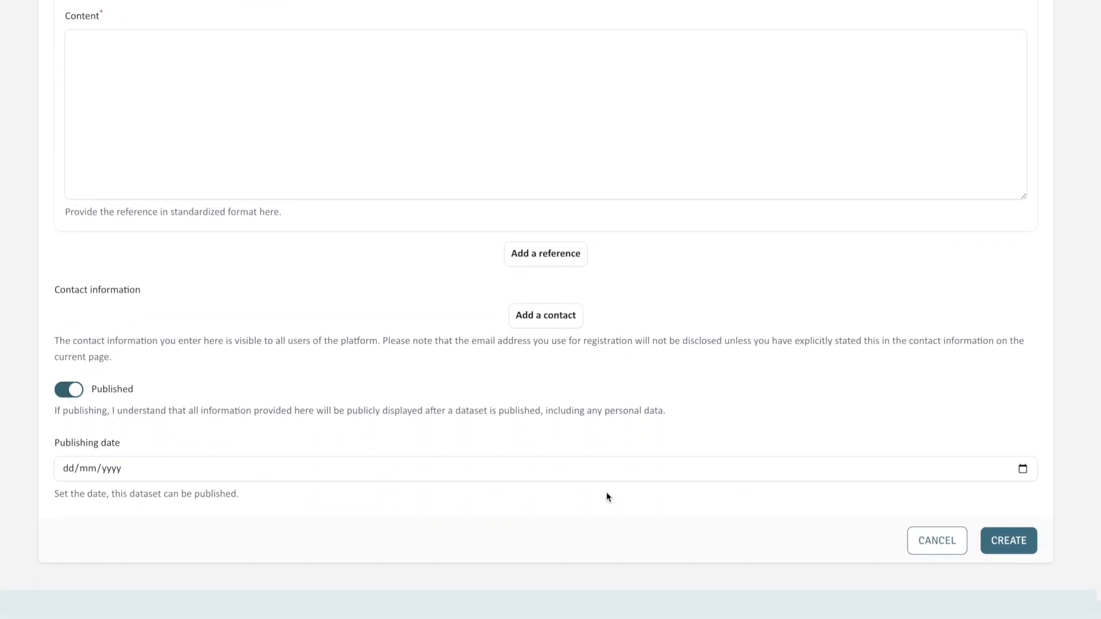
pyautogui.click(1023, 470)
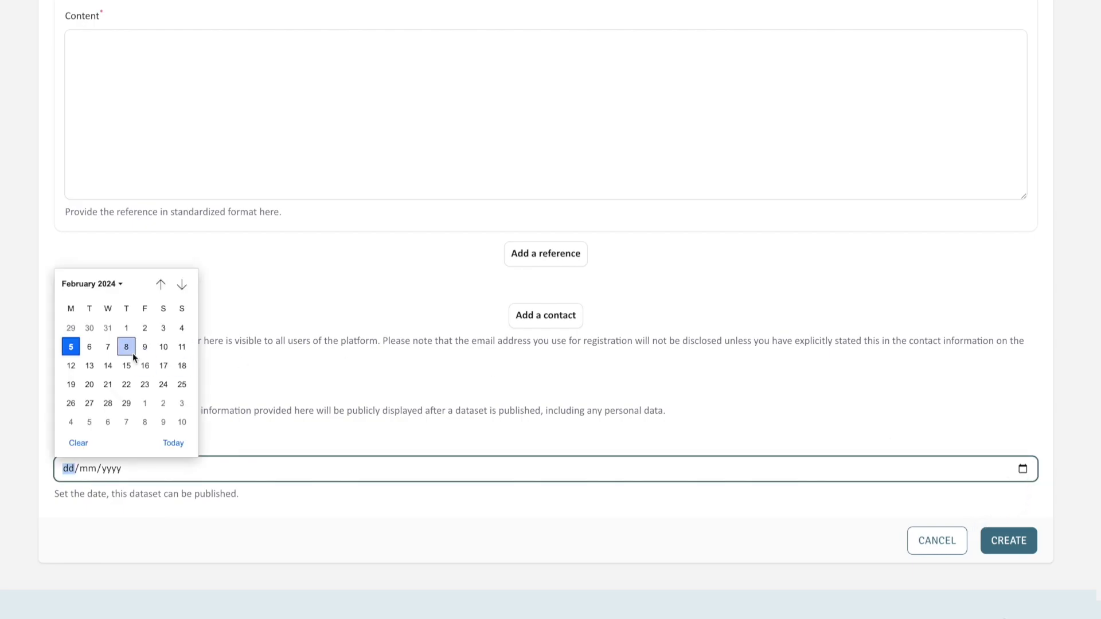
pyautogui.click(126, 347)
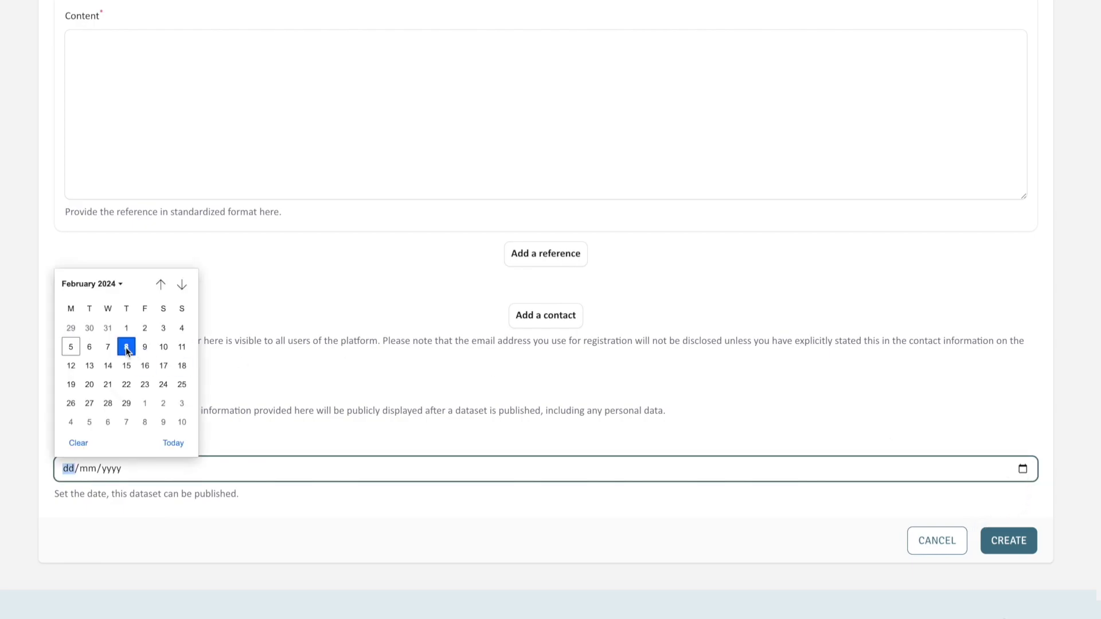
pyautogui.click(319, 508)
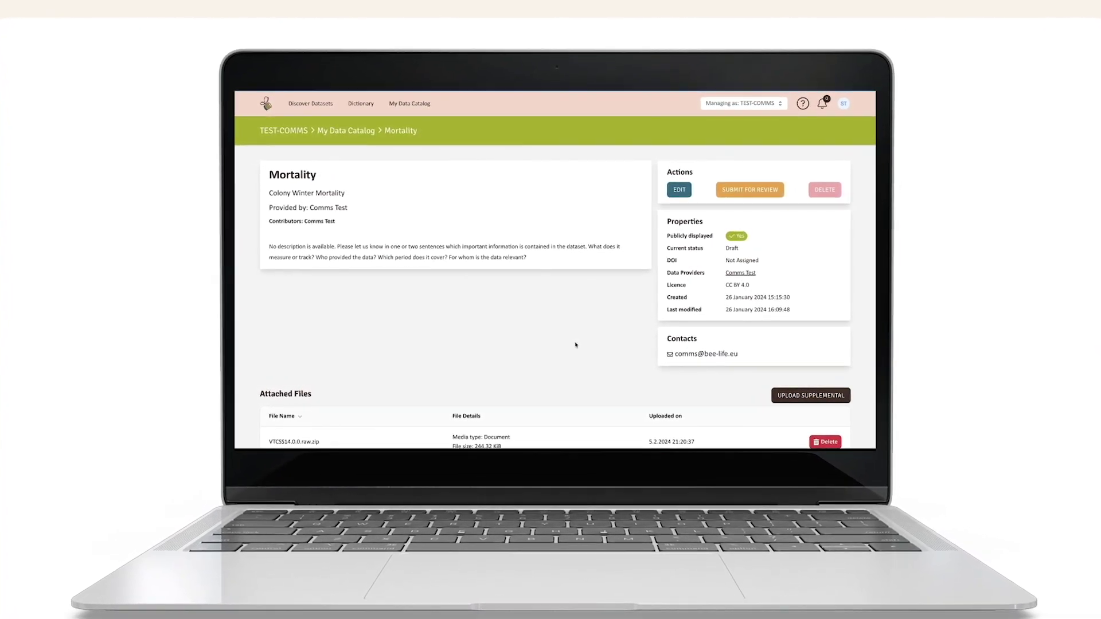
# Step: Open the Create a new table form and enter Mortality as the table name
pyautogui.scroll(-3, 576, 346)
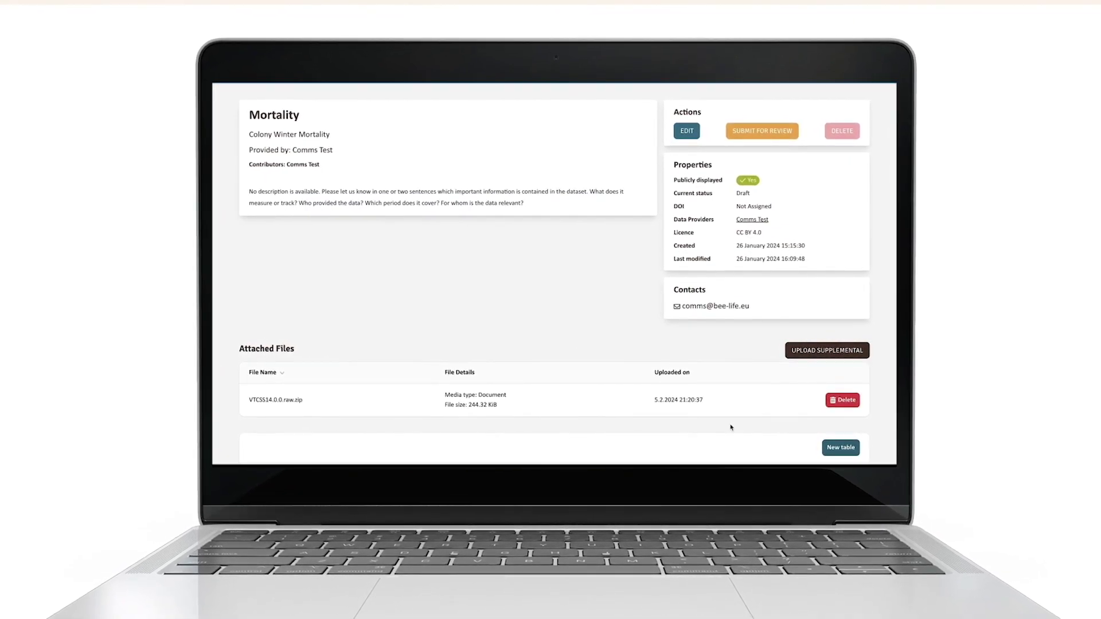
pyautogui.click(842, 449)
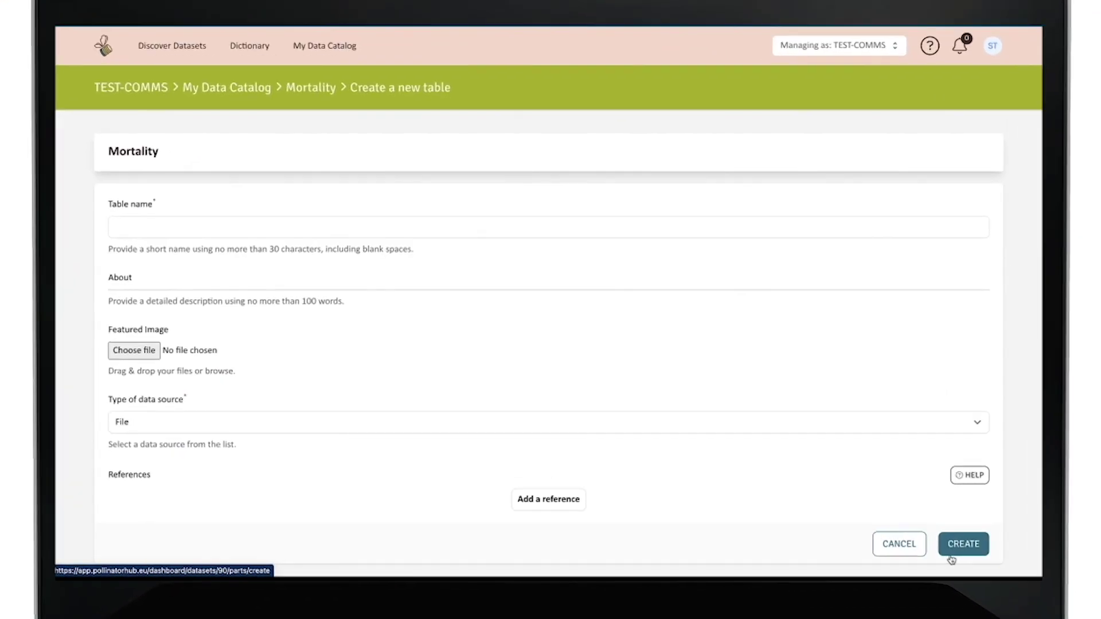
pyautogui.click(575, 233)
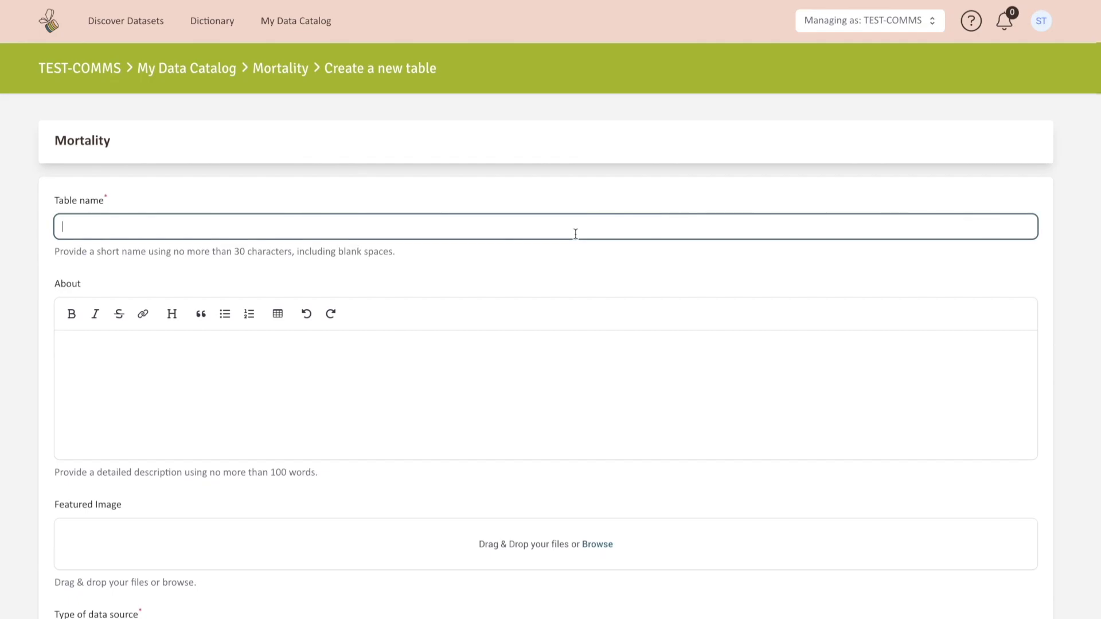
pyautogui.write('Mortality')
pyautogui.scroll(-3, 620, 379)
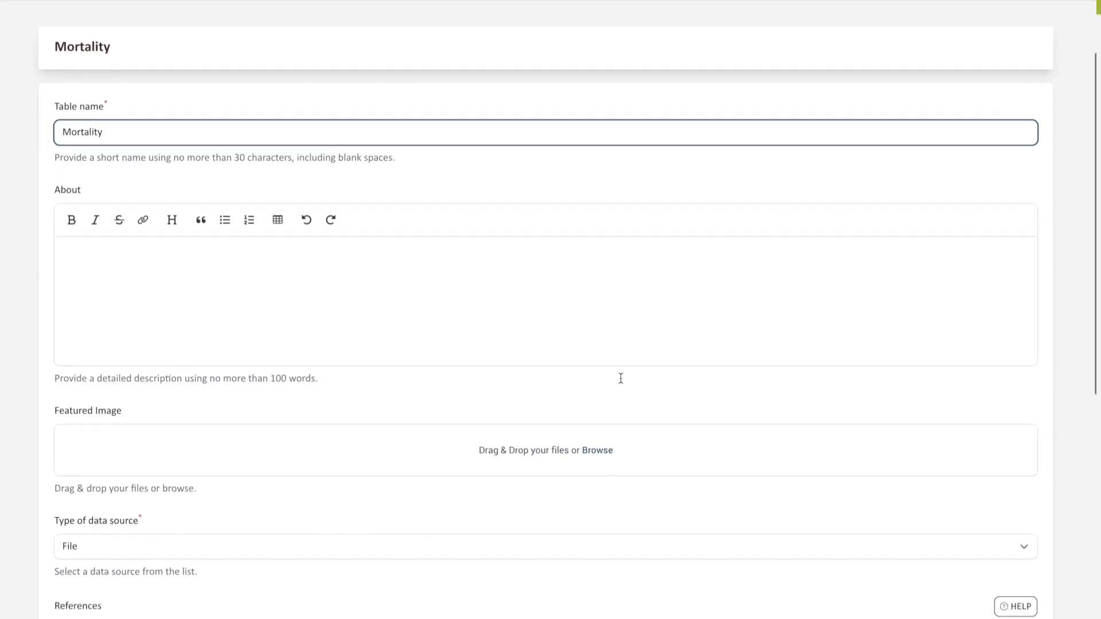
pyautogui.scroll(-2, 620, 379)
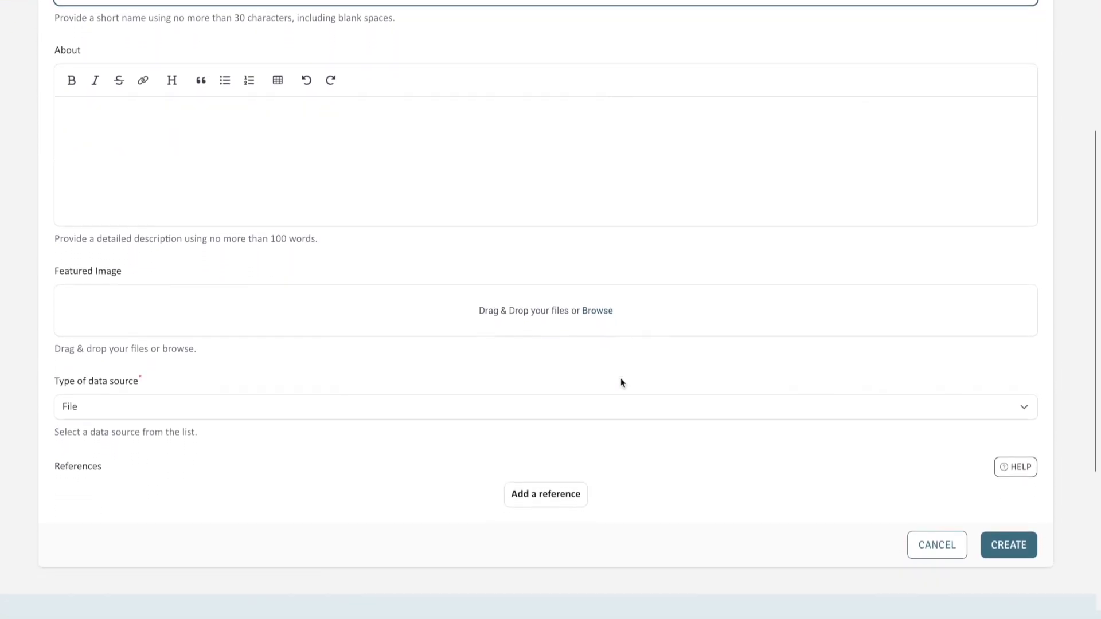
pyautogui.scroll(-1, 620, 379)
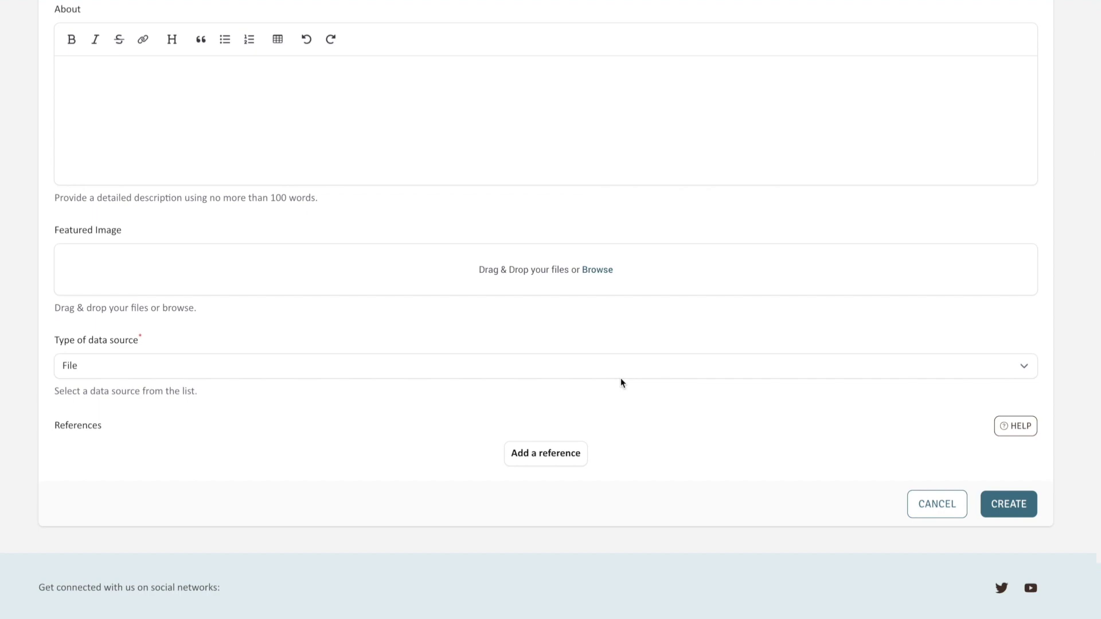
# Step: Create the Mortality table and add NULL as a missing-value marker in its upload form
pyautogui.click(1005, 511)
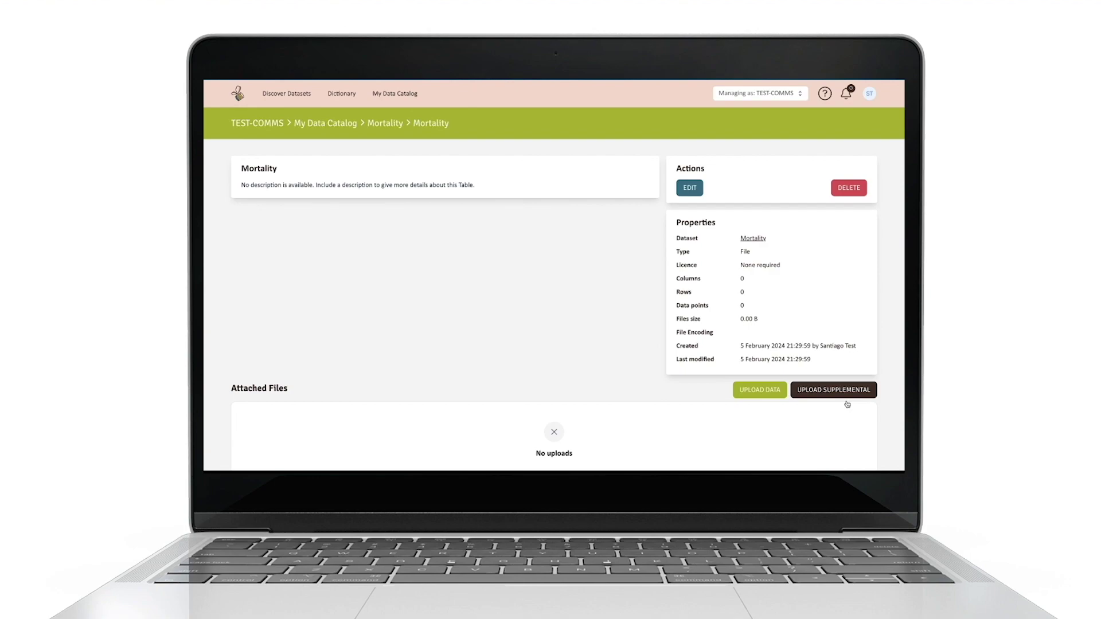
pyautogui.click(784, 397)
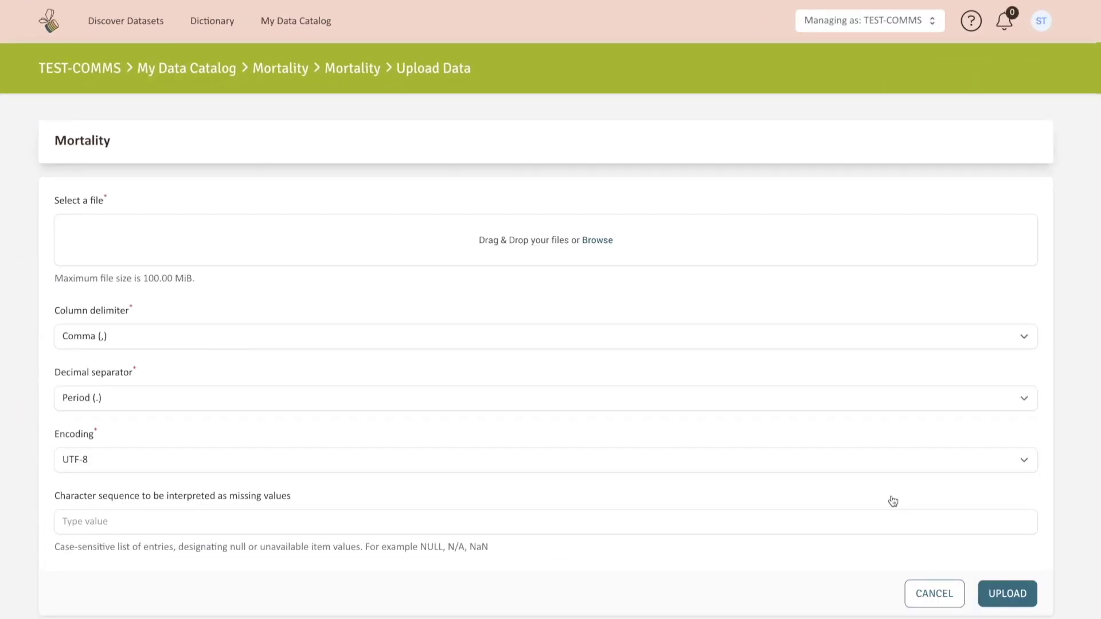
pyautogui.scroll(-1, 893, 501)
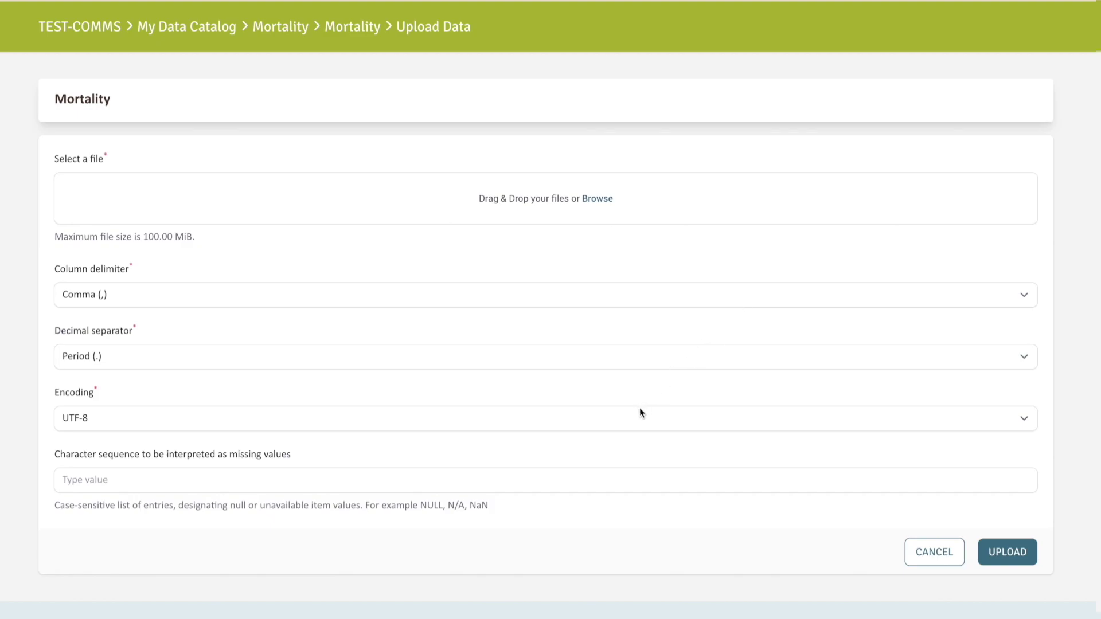
pyautogui.click(591, 481)
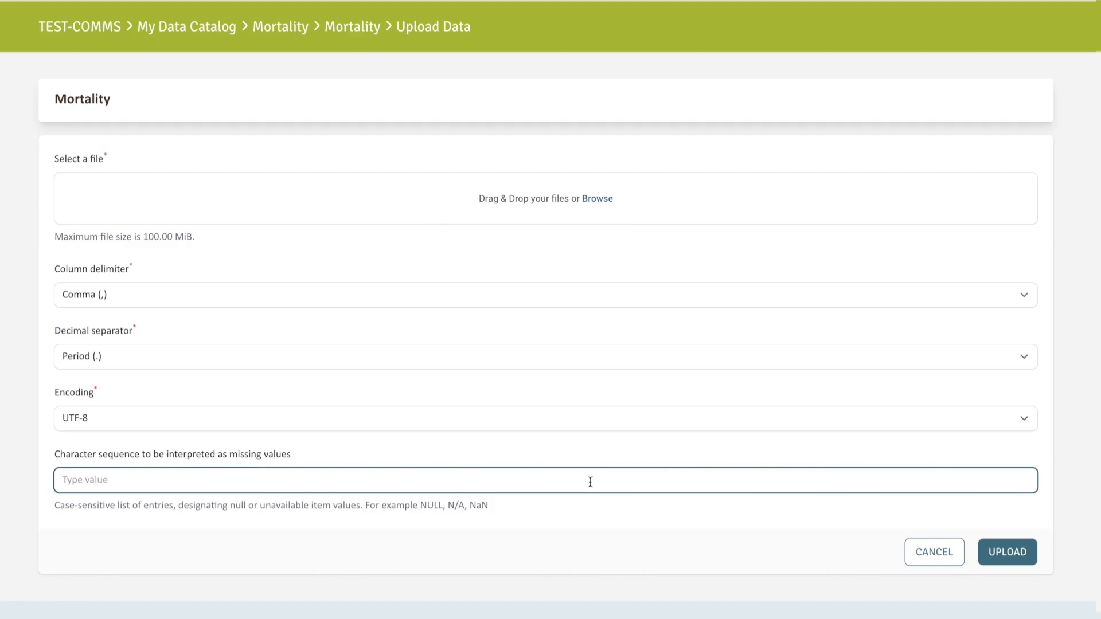
pyautogui.write('NULL')
pyautogui.click(820, 552)
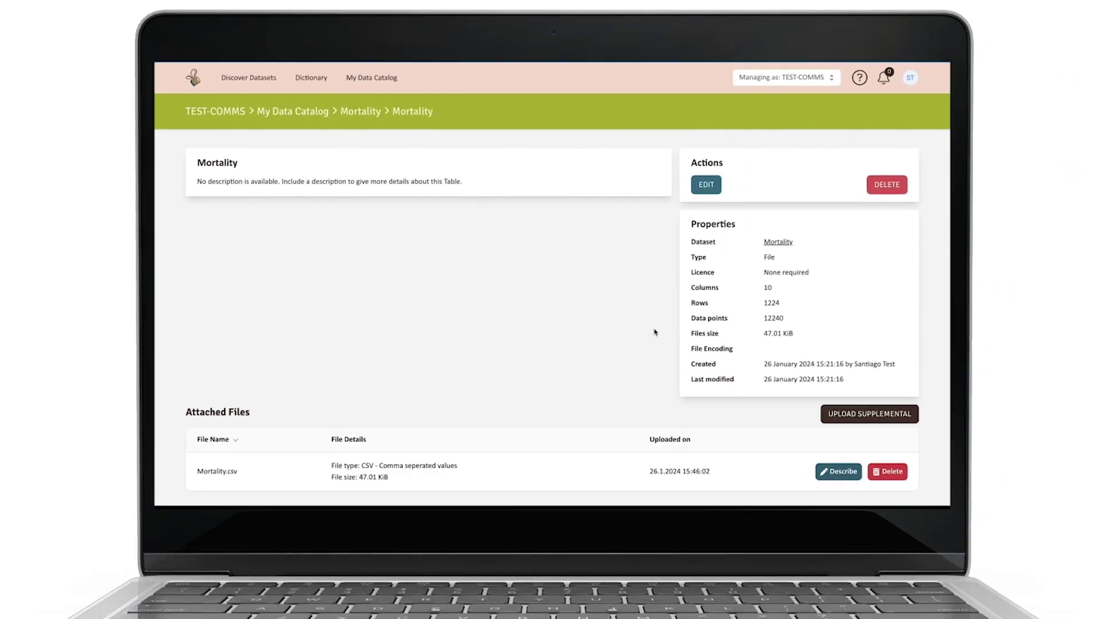
# Step: Review Mortality.csv's descriptive measures, data quality, sample rows and column distribution charts
pyautogui.scroll(-5, 654, 332)
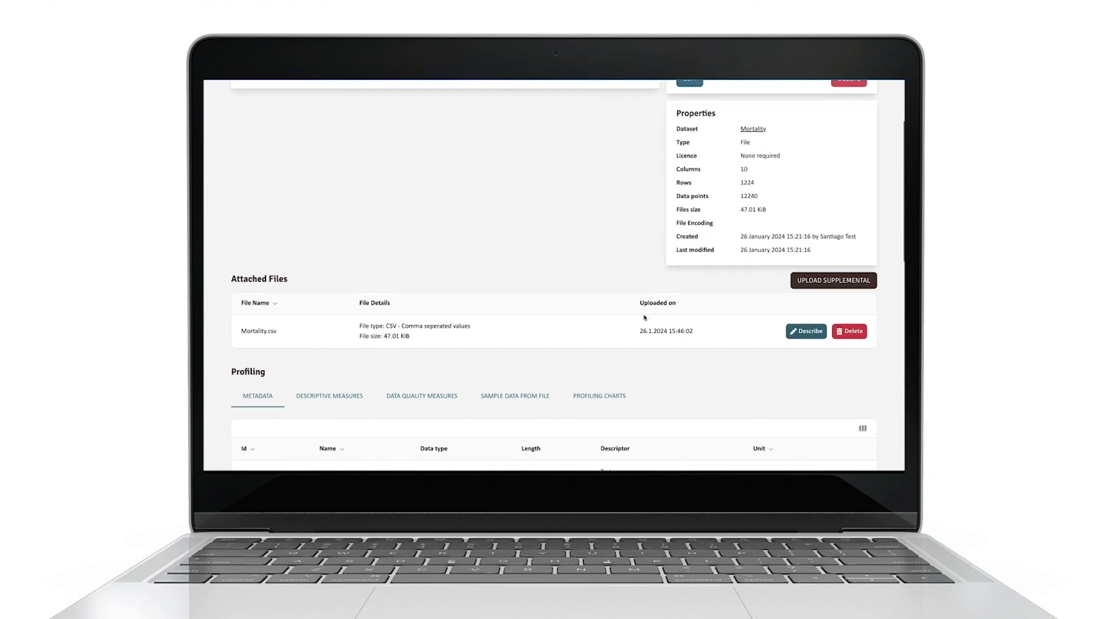
pyautogui.scroll(-3, 644, 317)
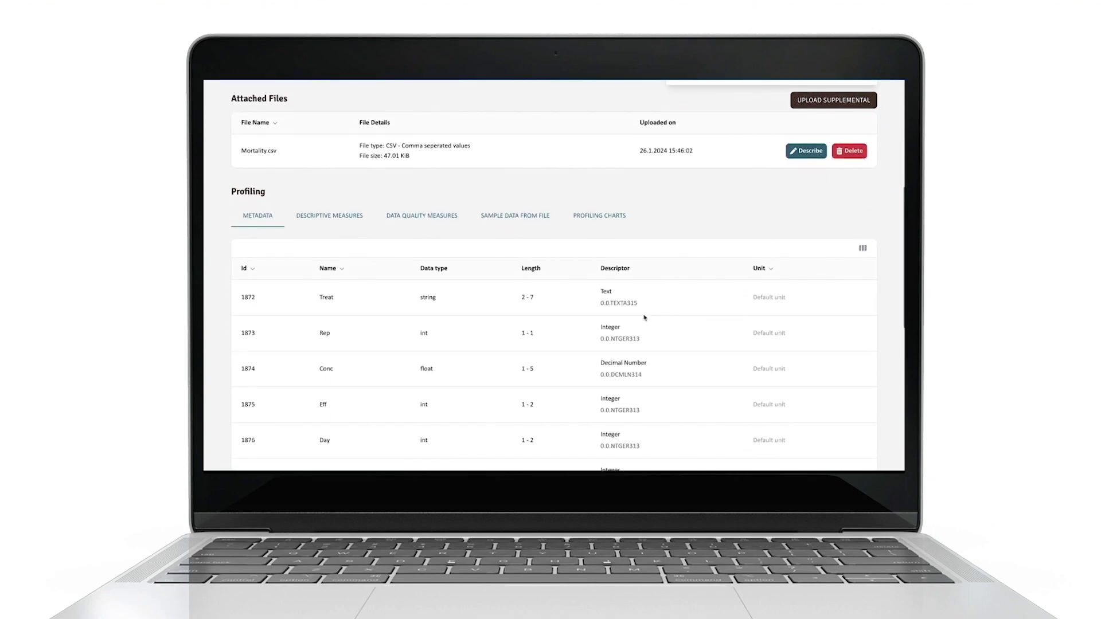
pyautogui.click(356, 219)
pyautogui.click(403, 222)
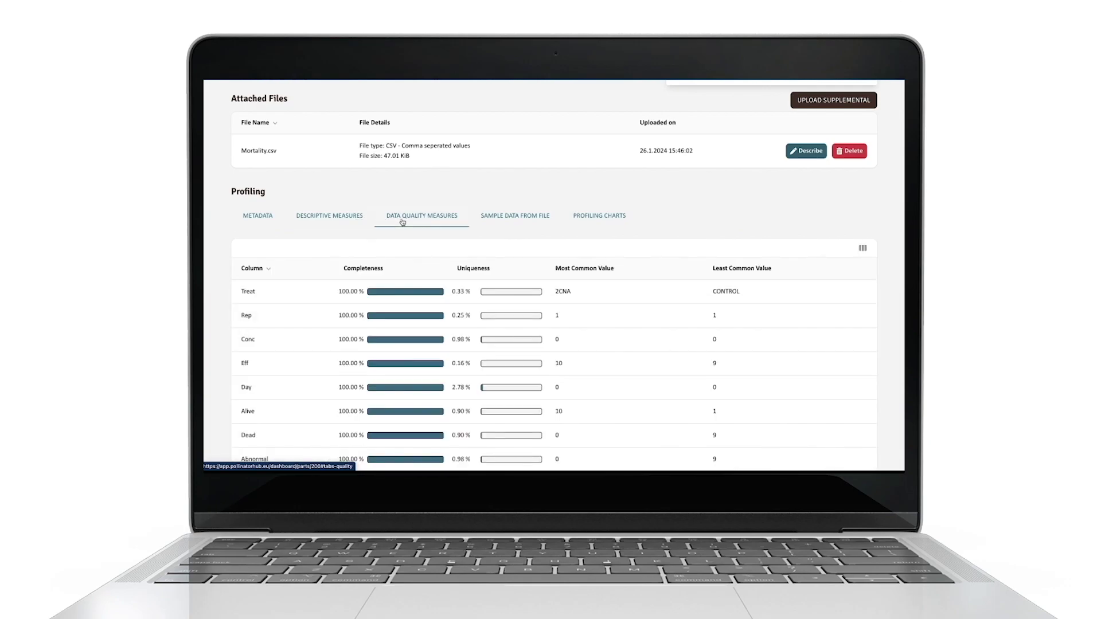
pyautogui.click(502, 222)
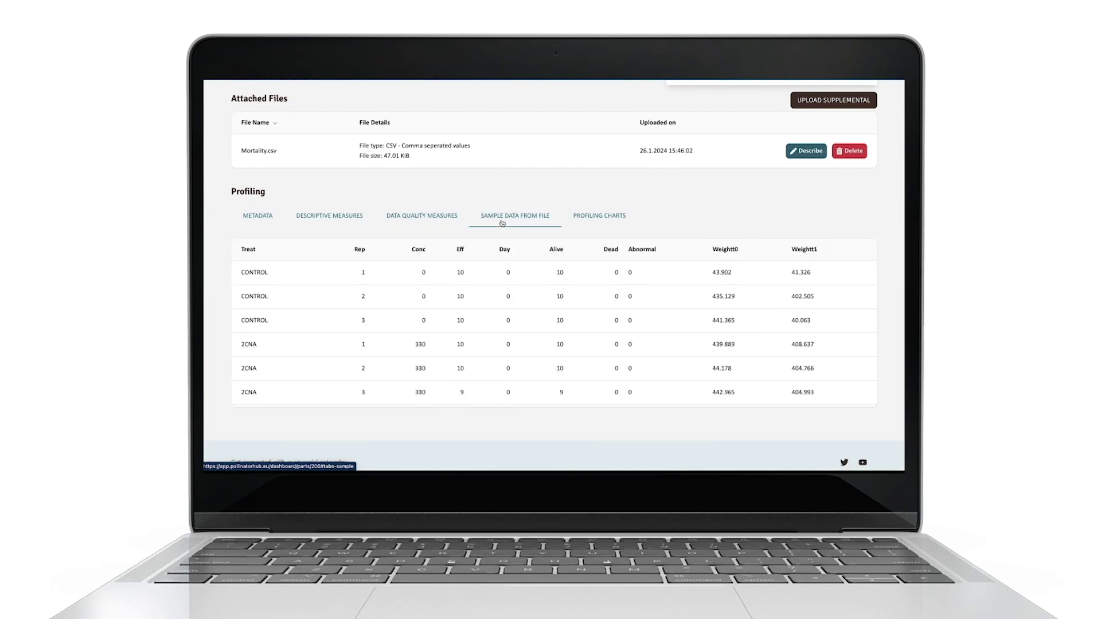
pyautogui.click(588, 217)
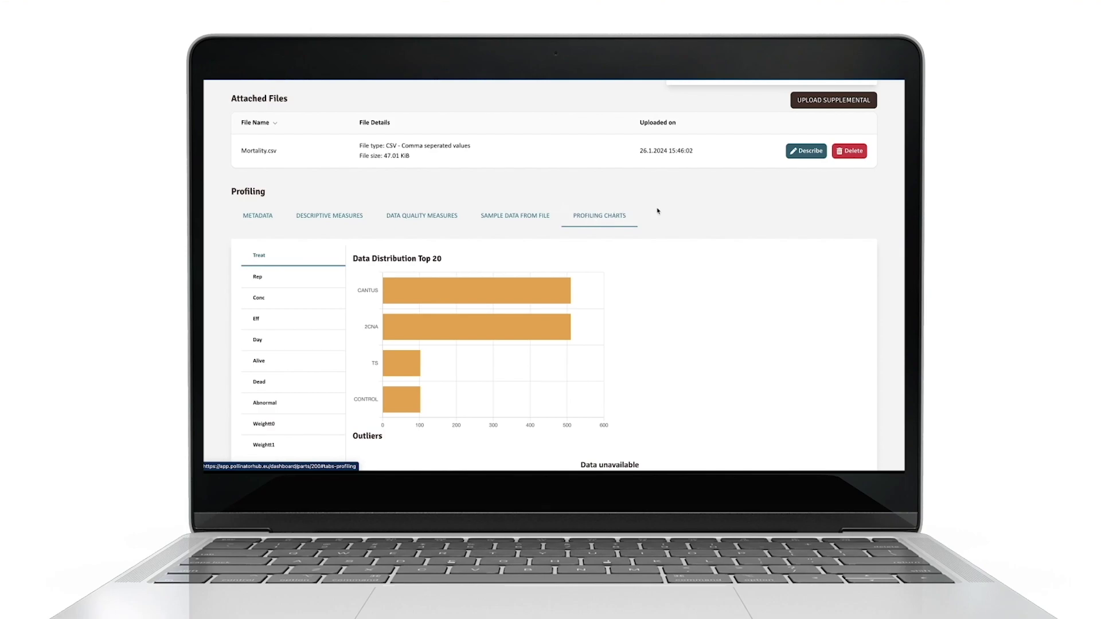
# Step: Check descriptors and data types of the Rep, Conc, Eff, Day and Alive columns, then save
pyautogui.click(807, 152)
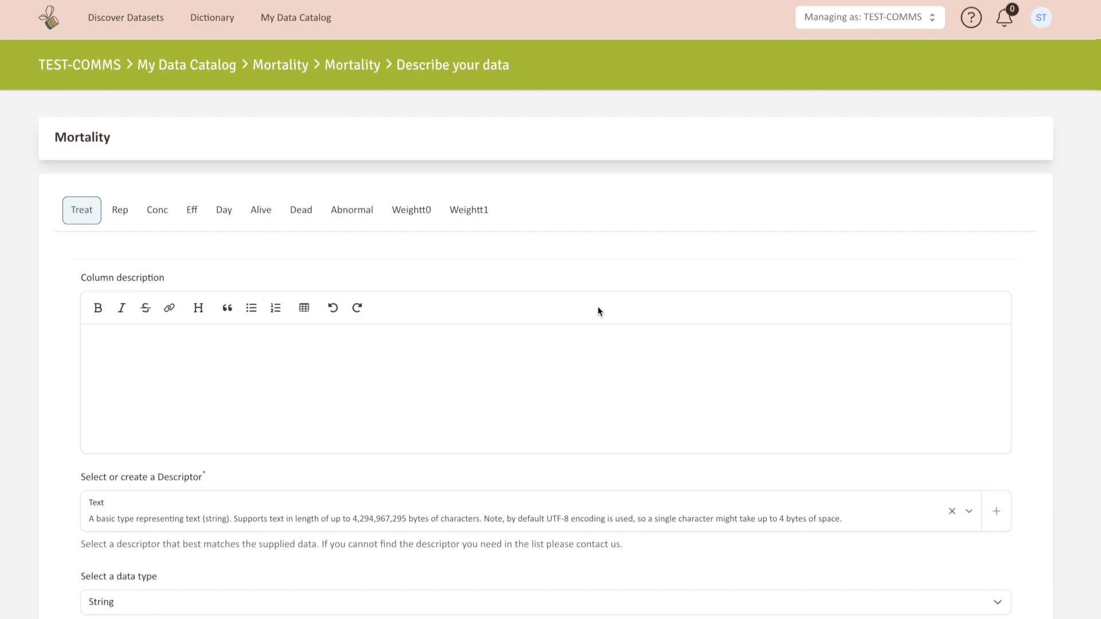
pyautogui.scroll(-2, 597, 312)
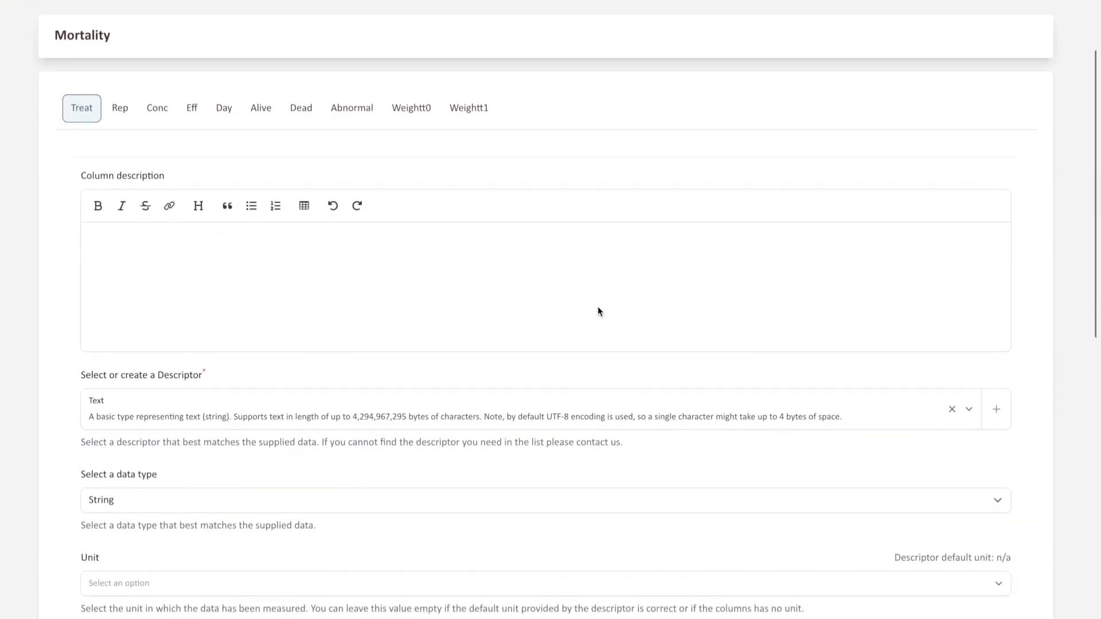
pyautogui.click(131, 107)
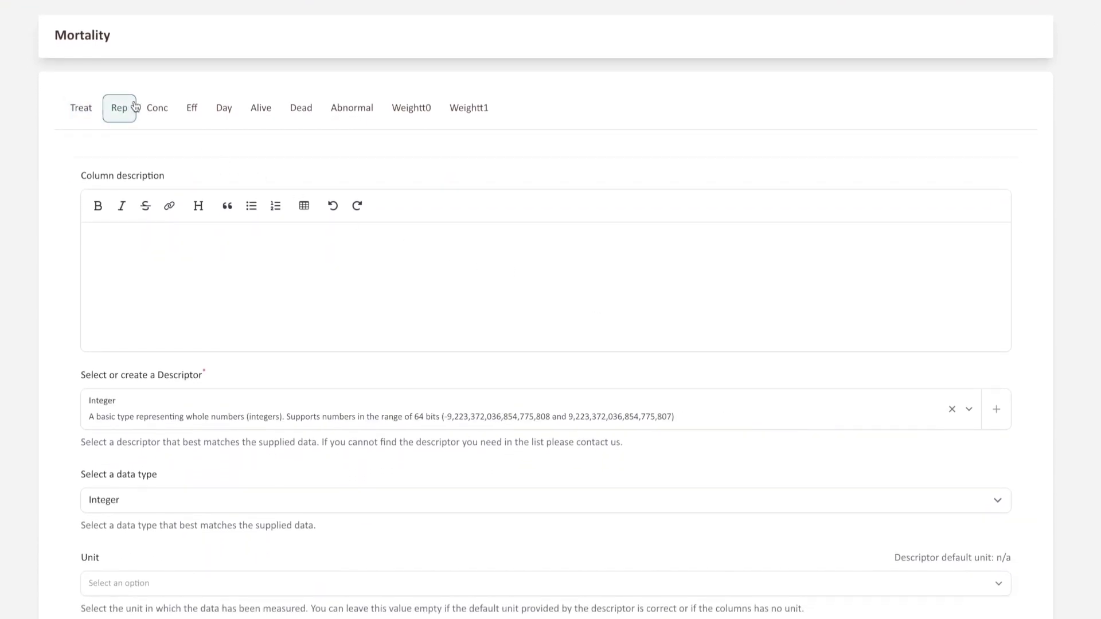
pyautogui.click(157, 109)
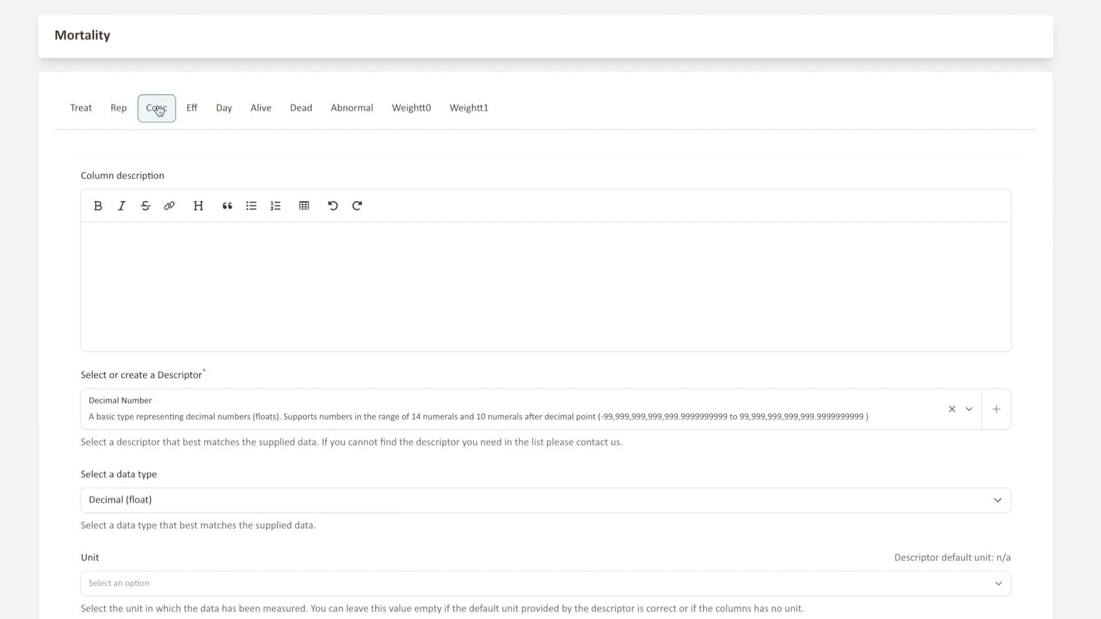
pyautogui.click(192, 109)
pyautogui.scroll(-1, 275, 196)
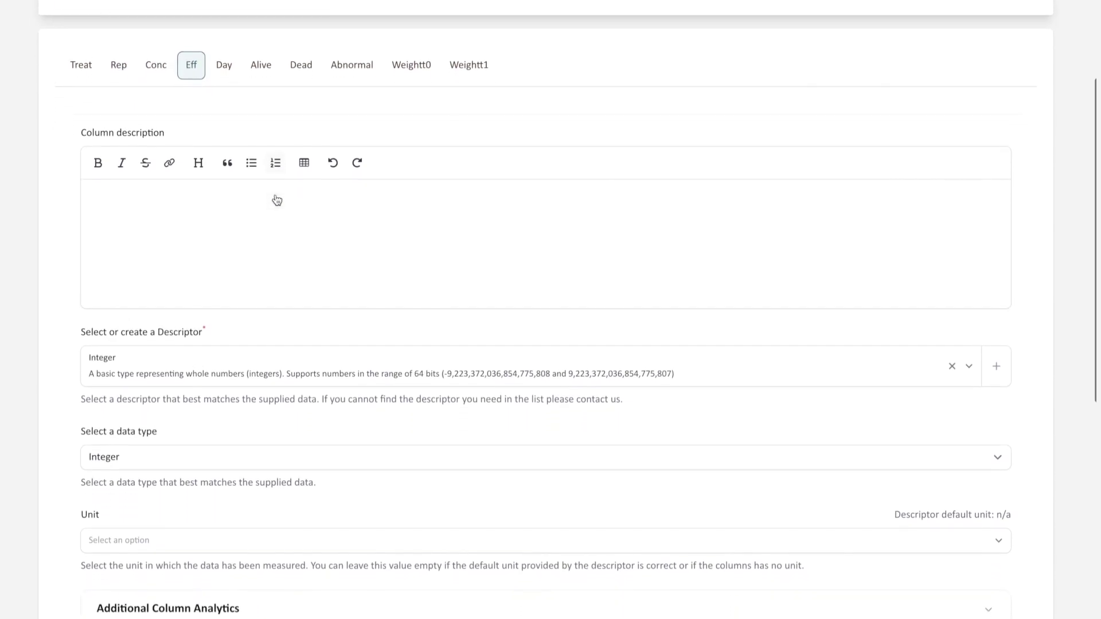
pyautogui.click(224, 55)
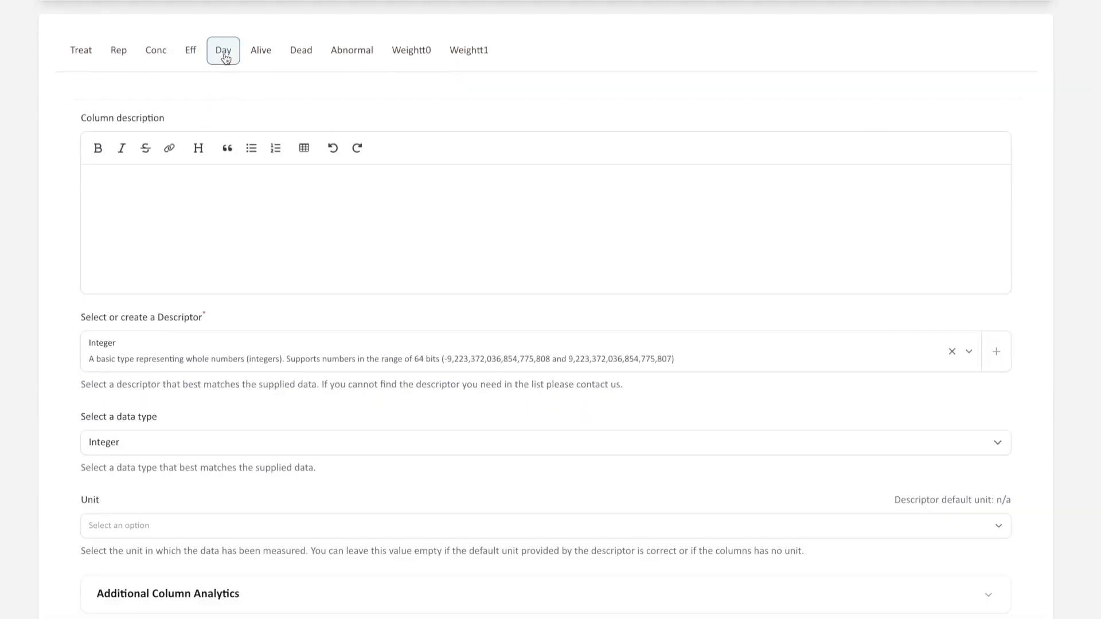
pyautogui.click(265, 57)
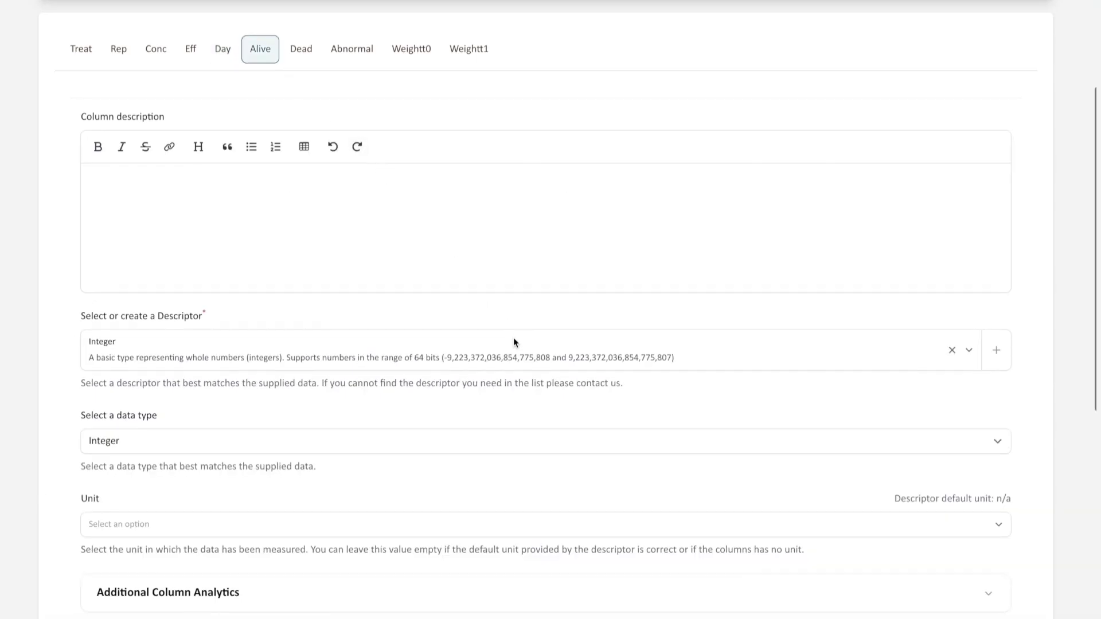
pyautogui.scroll(-3, 514, 343)
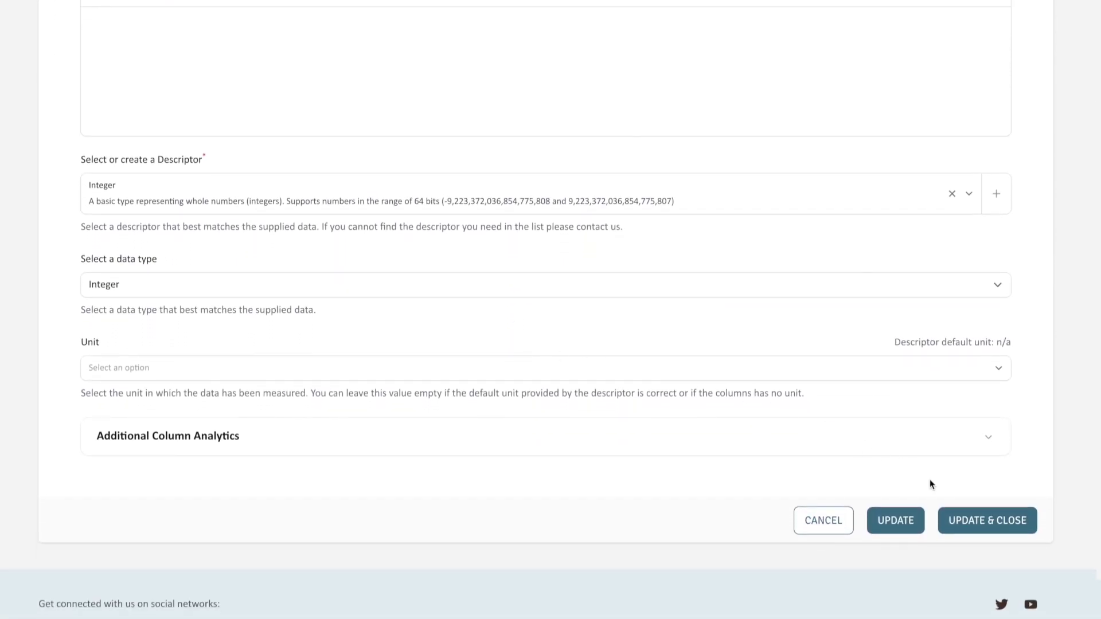
pyautogui.click(995, 531)
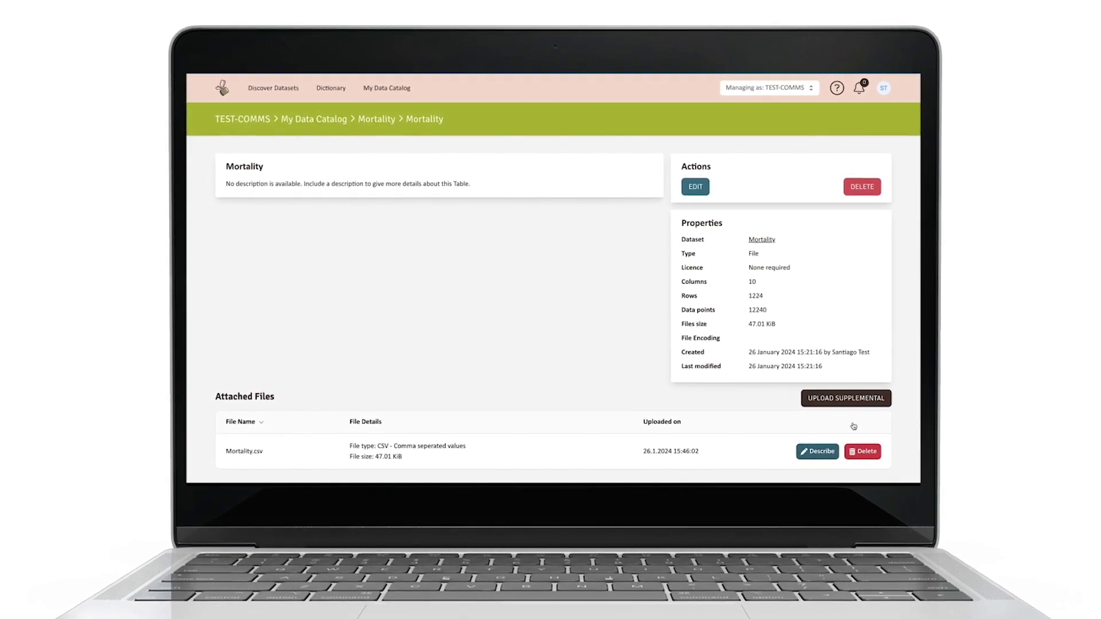
# Step: Open the supplemental file upload page for the Mortality table
pyautogui.click(852, 408)
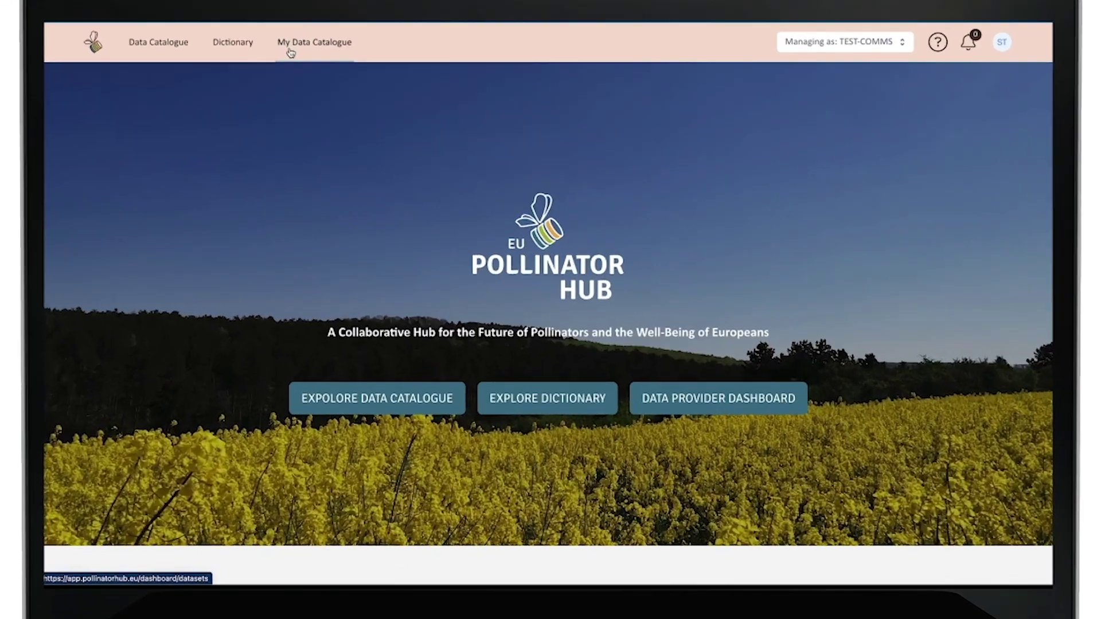
# Step: From My Data Catalogue, start submitting the draft Mortality dataset for review
pyautogui.click(291, 50)
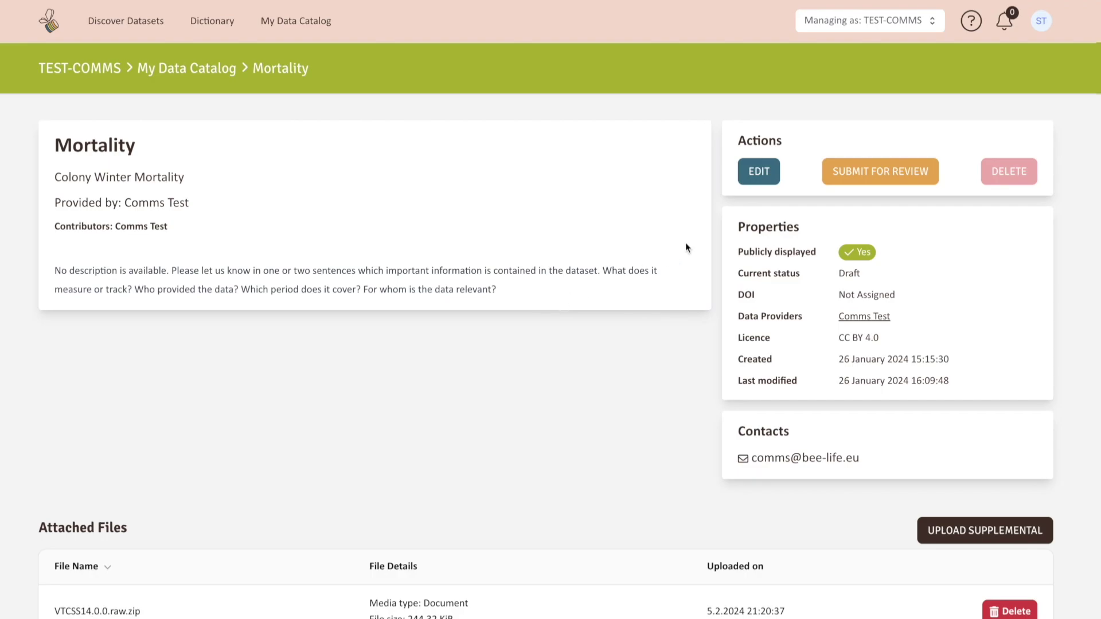
pyautogui.click(853, 181)
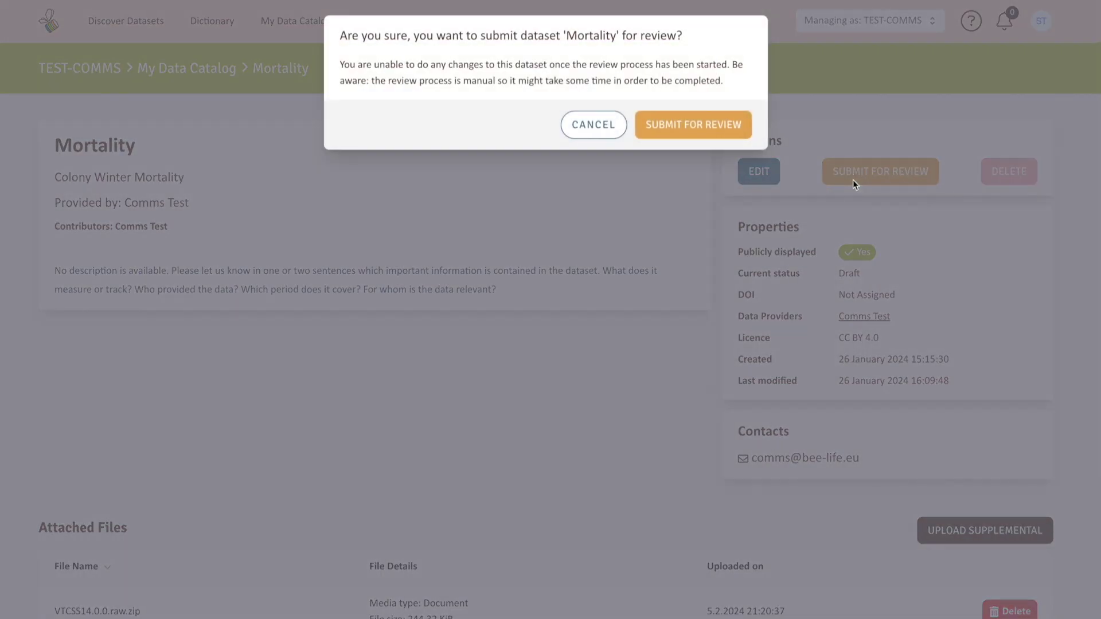
pyautogui.click(711, 128)
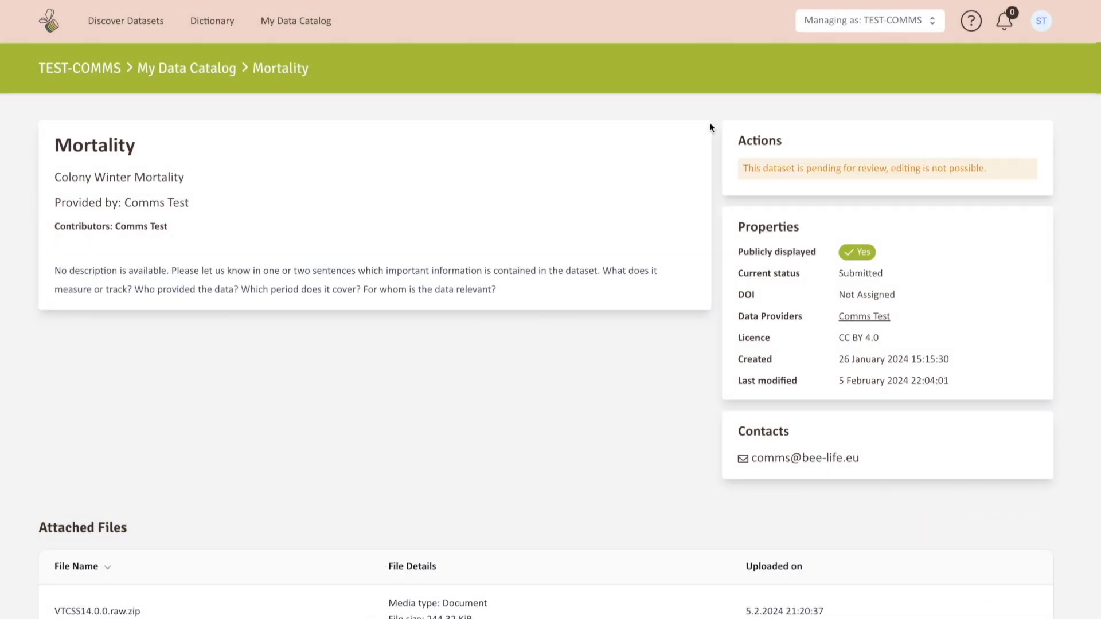